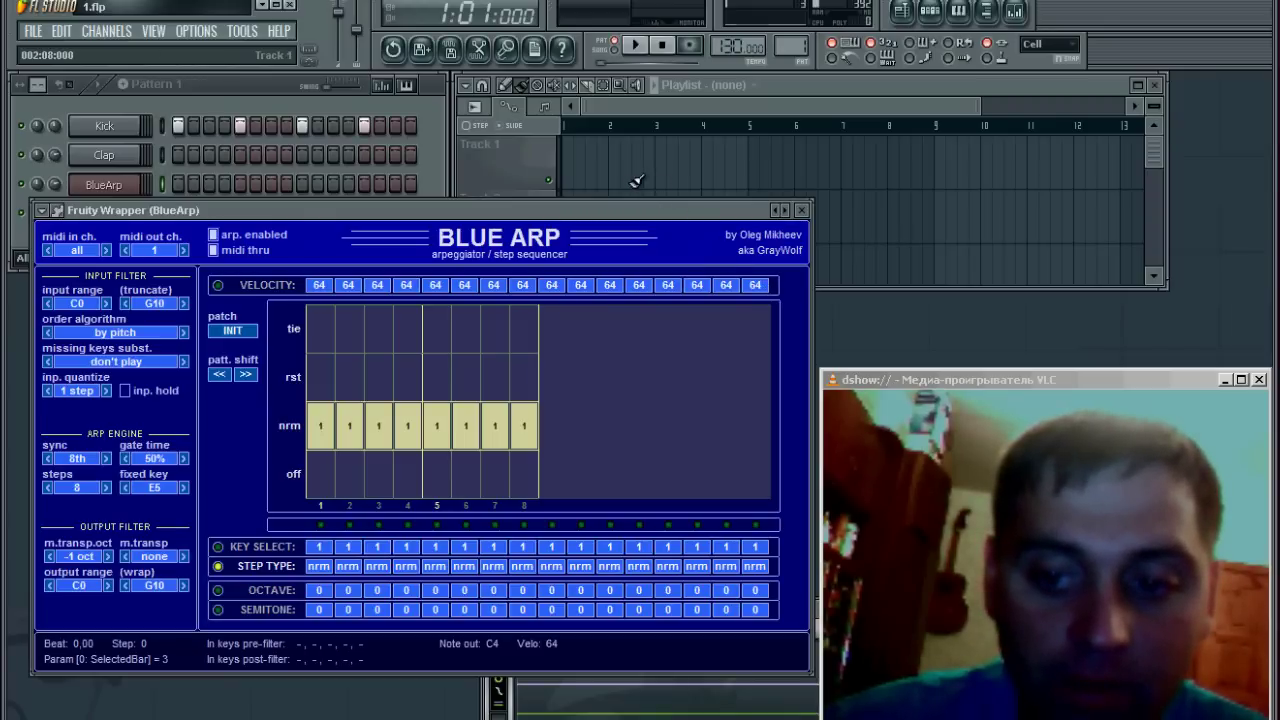
# - Open the Sylenth1 instrument and check the MIDI input port in its wrapper settings
pyautogui.click(801, 210)
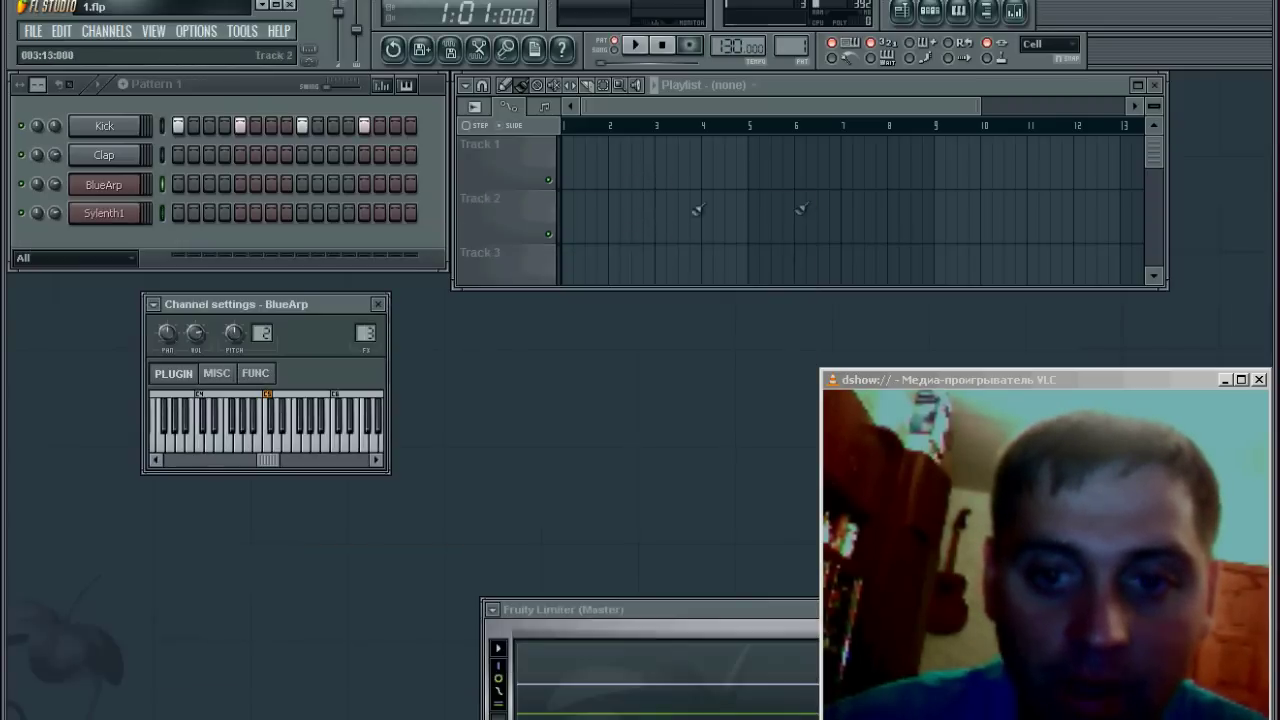
pyautogui.click(104, 213)
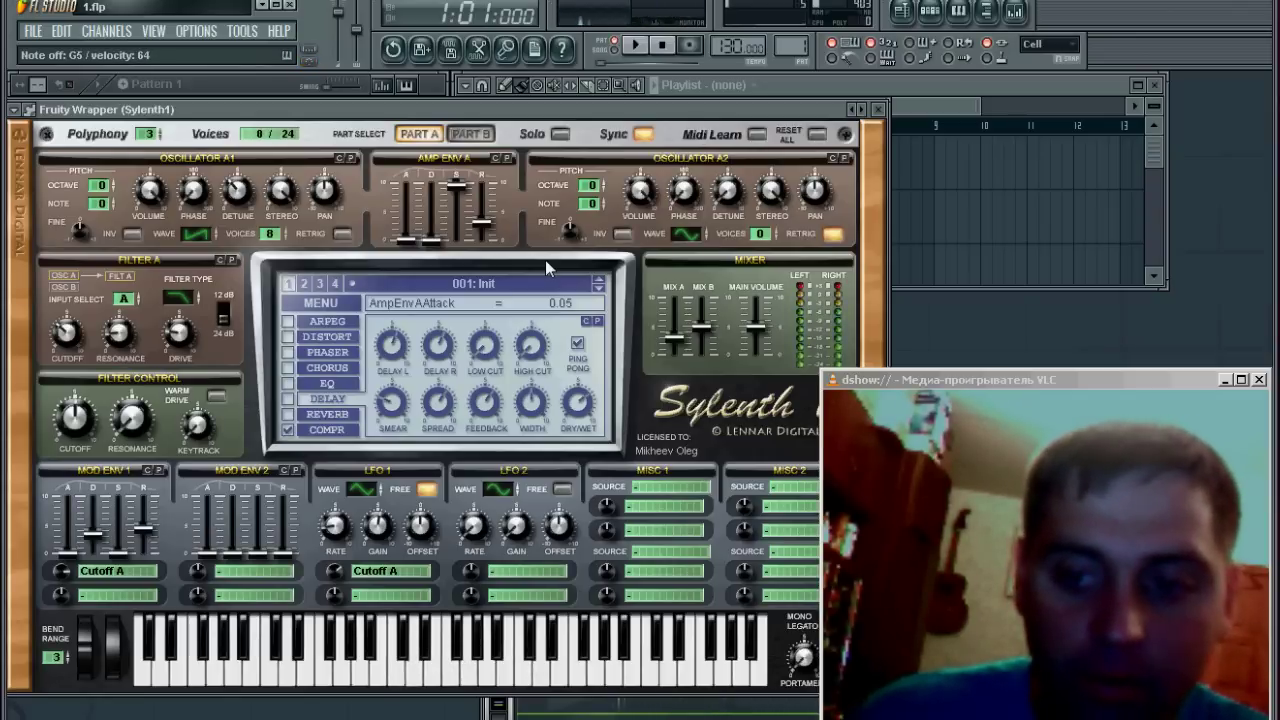
pyautogui.click(32, 111)
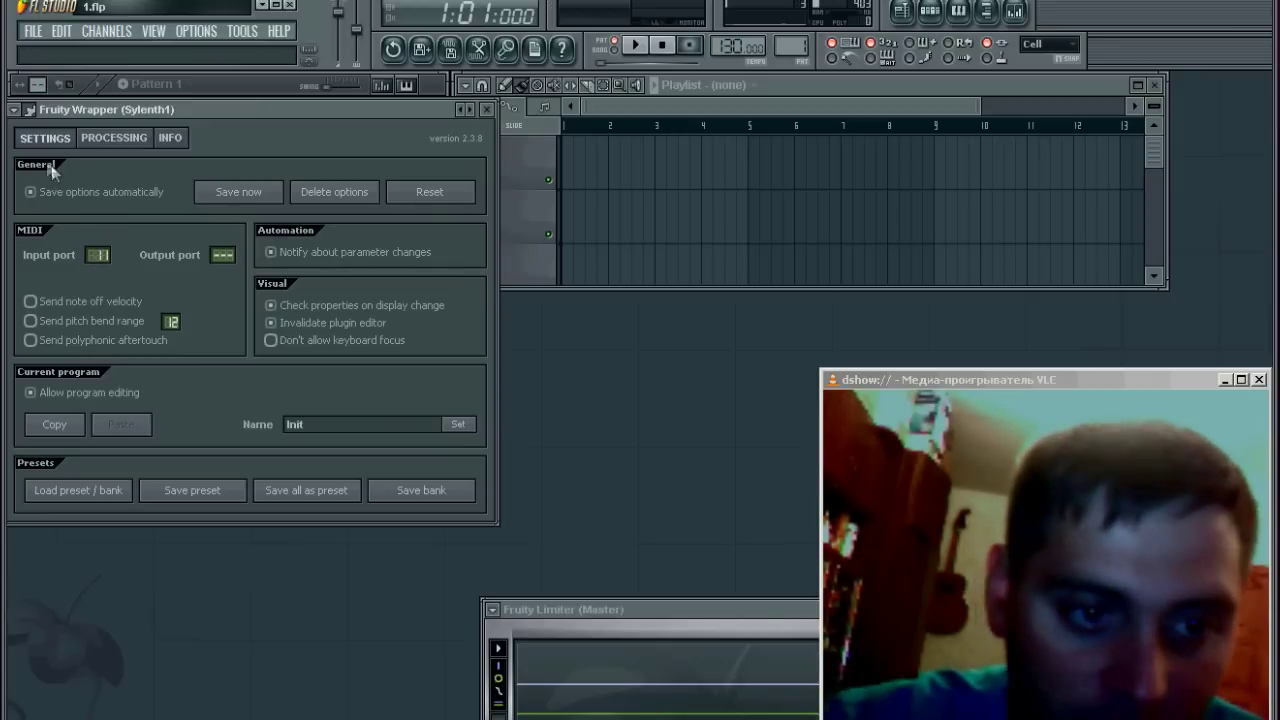
pyautogui.click(31, 109)
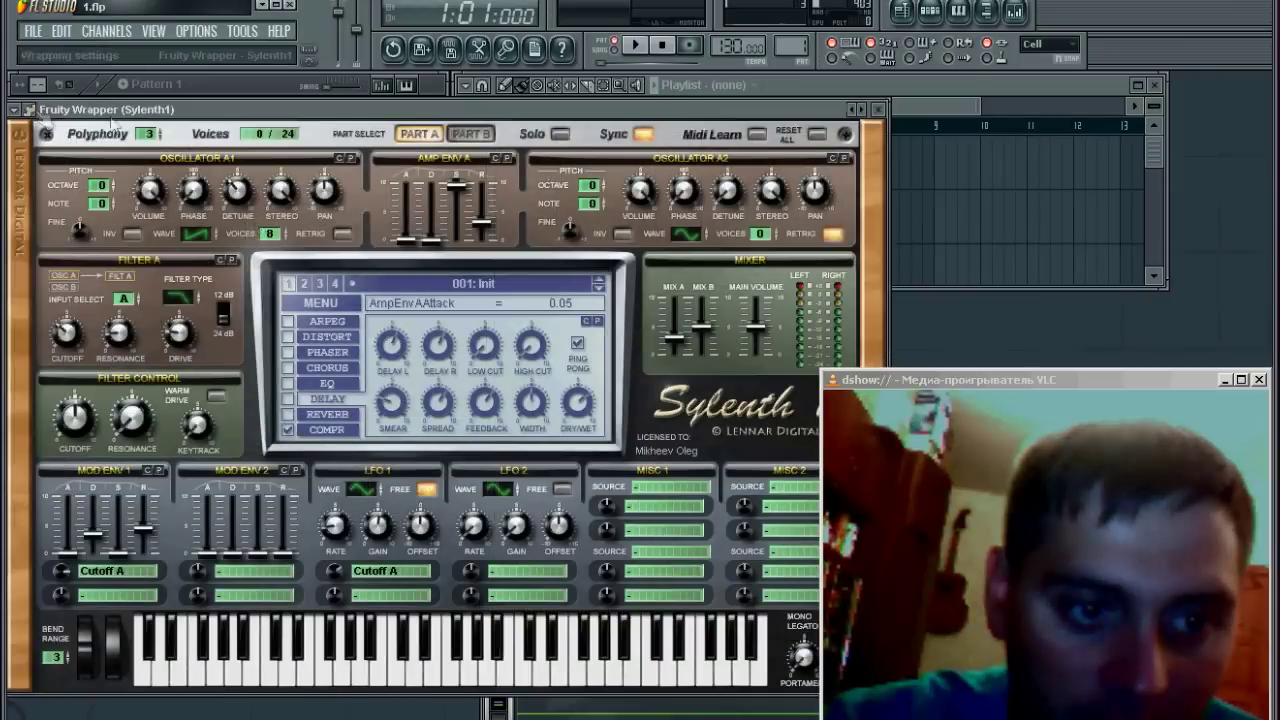
pyautogui.click(882, 110)
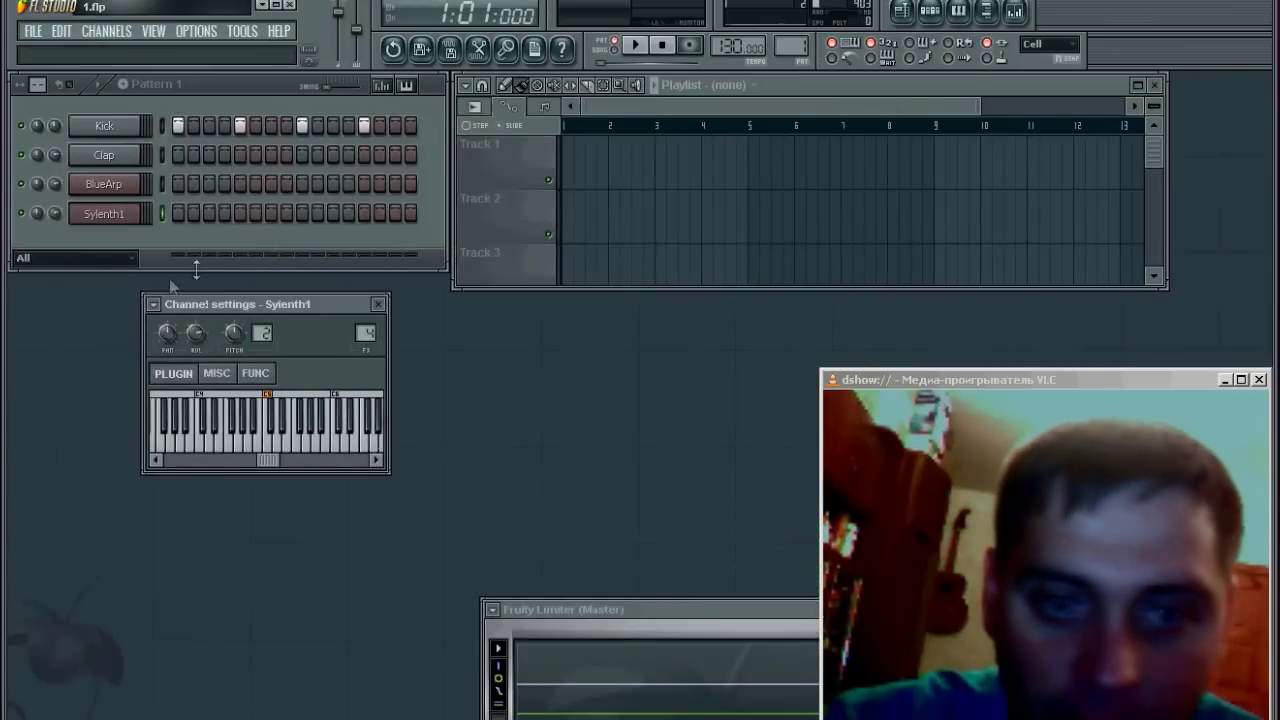
# - Open the BlueArp plugin, check the MIDI output port in its wrapper settings, and return to its editor
pyautogui.click(107, 190)
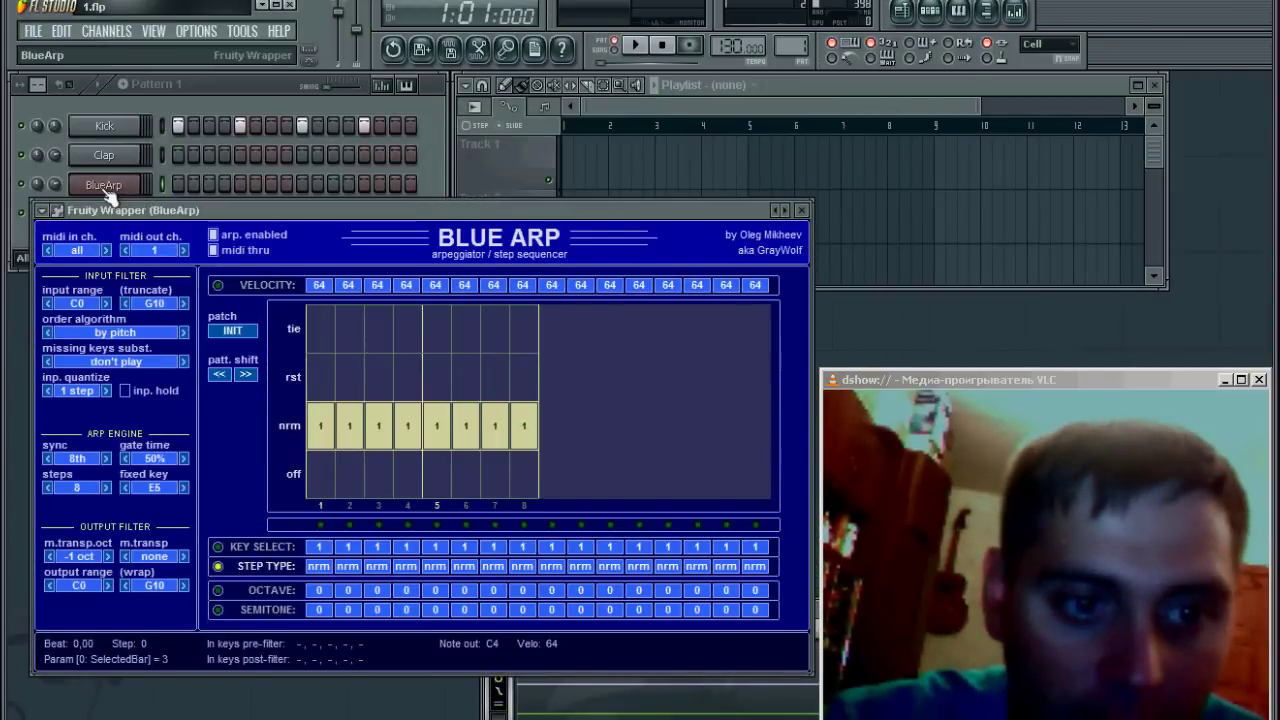
pyautogui.click(58, 211)
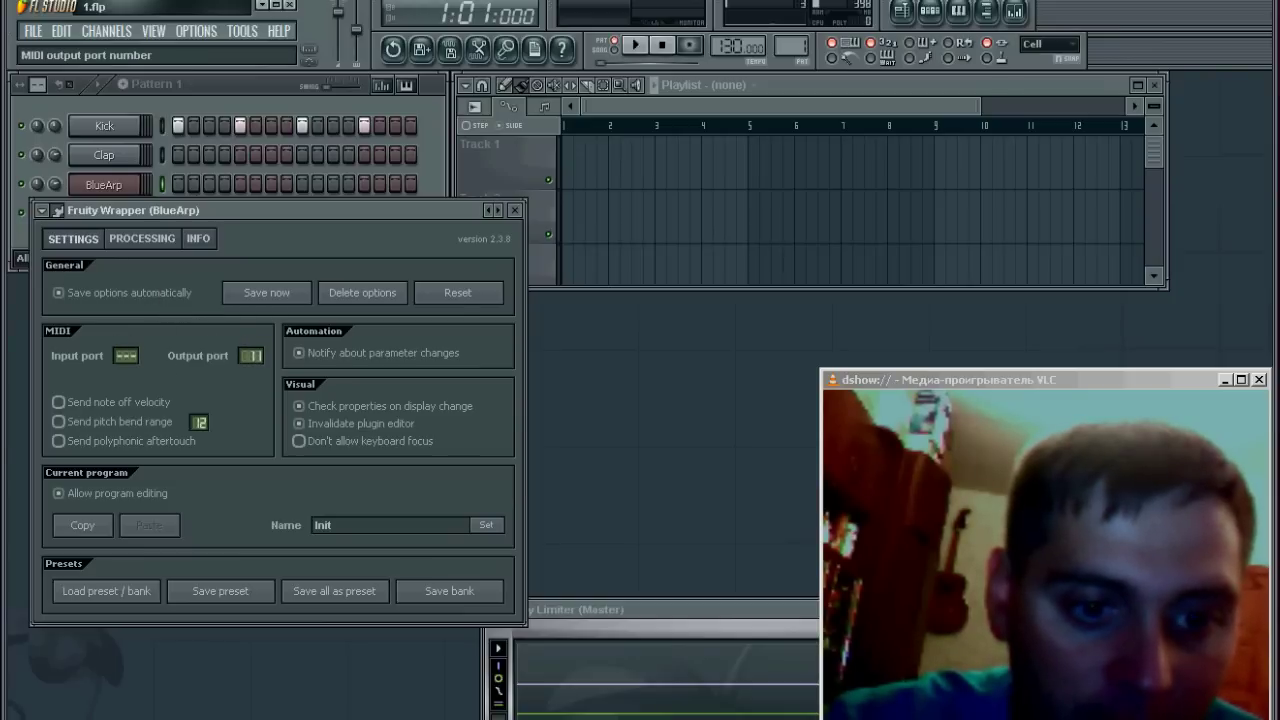
pyautogui.moveTo(251, 355); pyautogui.dragTo(251, 362)
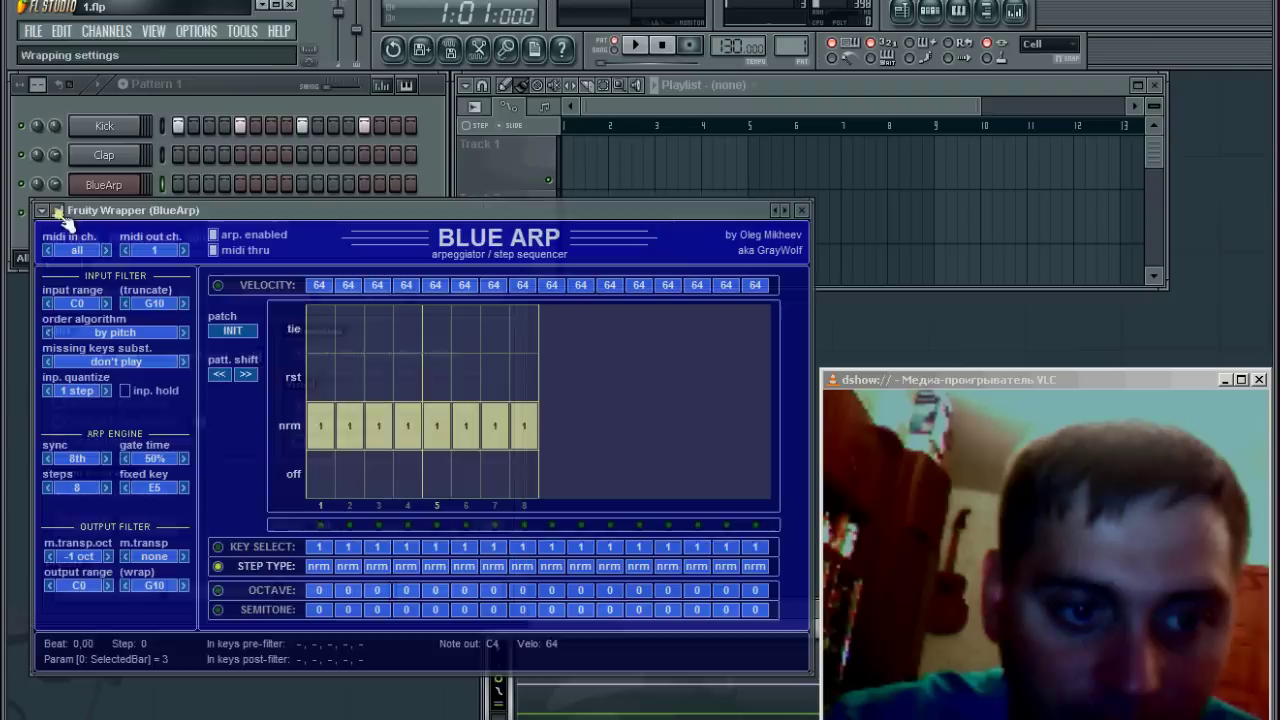
pyautogui.click(57, 210)
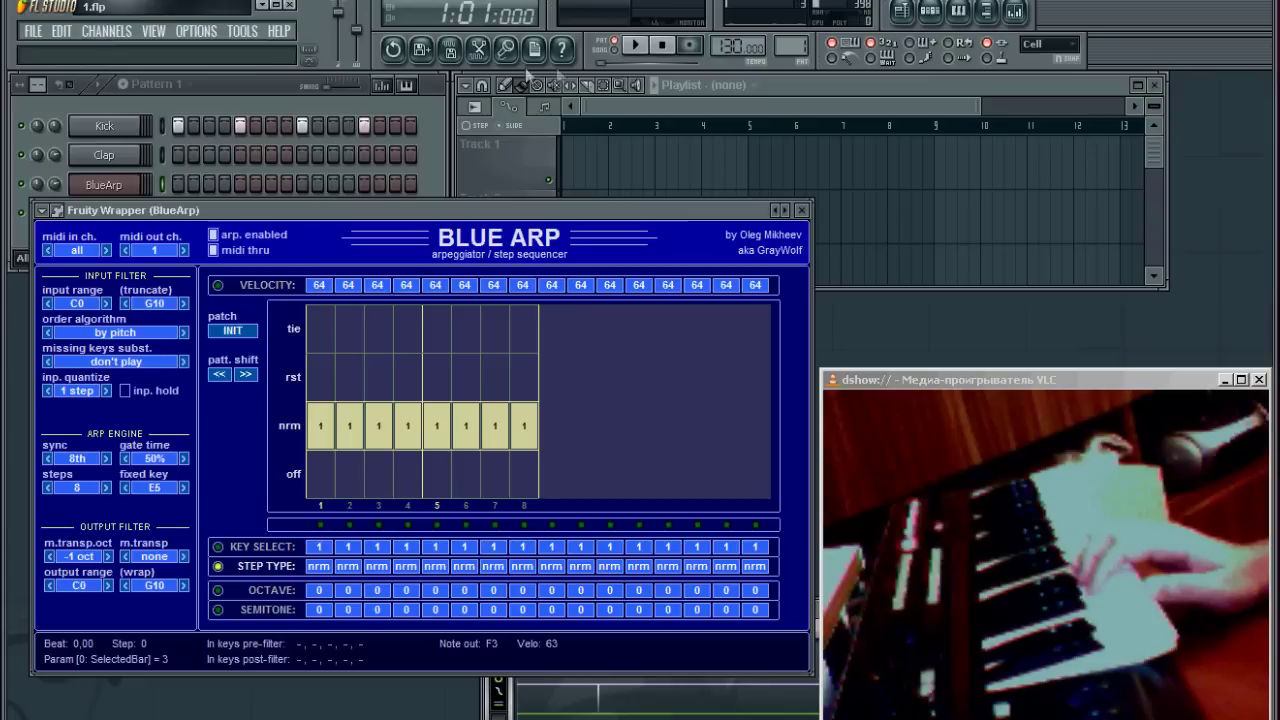
# - Play the pattern to hear the BlueArp arpeggio, stop it, and check the arpeggio's step count
pyautogui.click(636, 46)
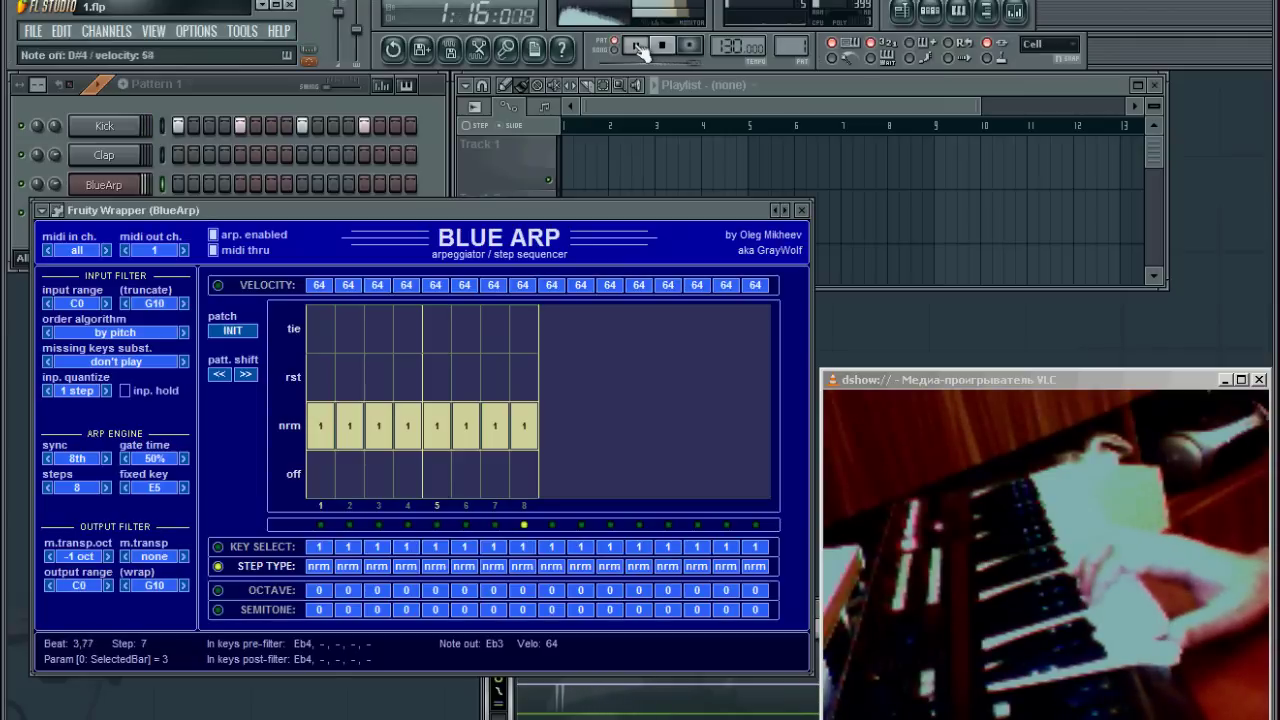
pyautogui.click(662, 47)
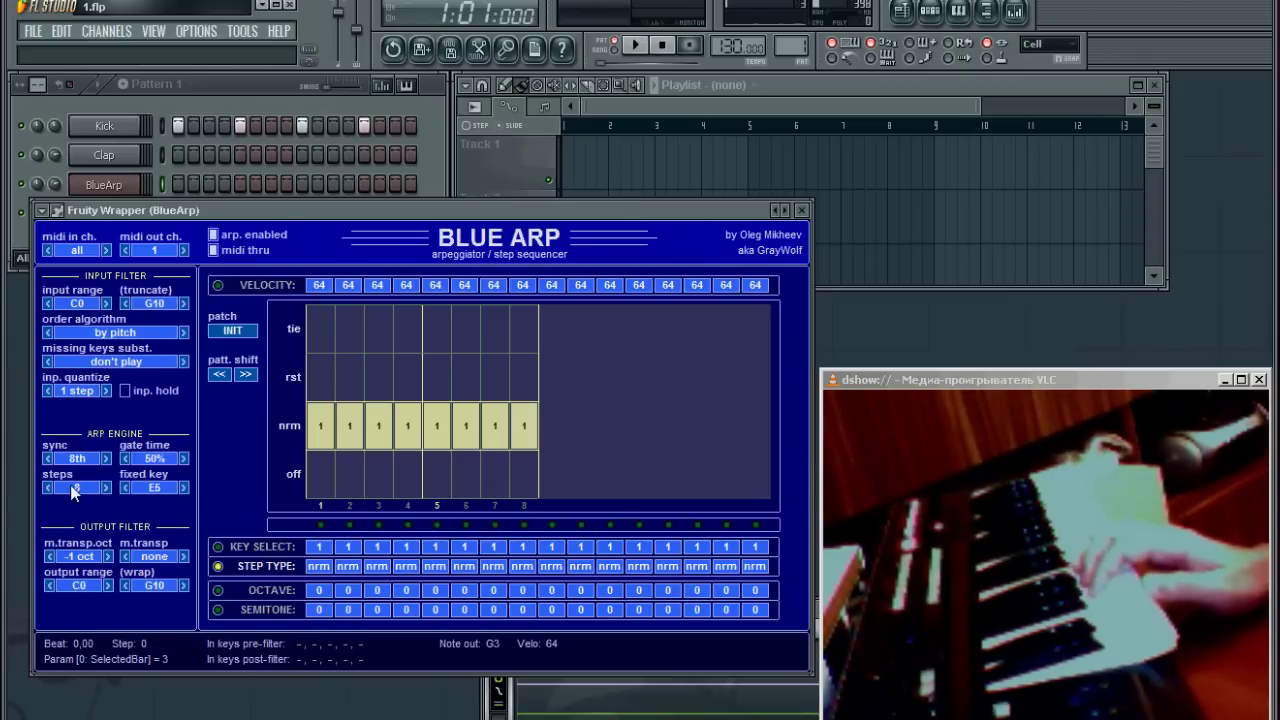
pyautogui.moveTo(73, 488)
pyautogui.mouseDown()
pyautogui.moveTo(90, 412)
pyautogui.moveTo(80, 485)
pyautogui.mouseUp()
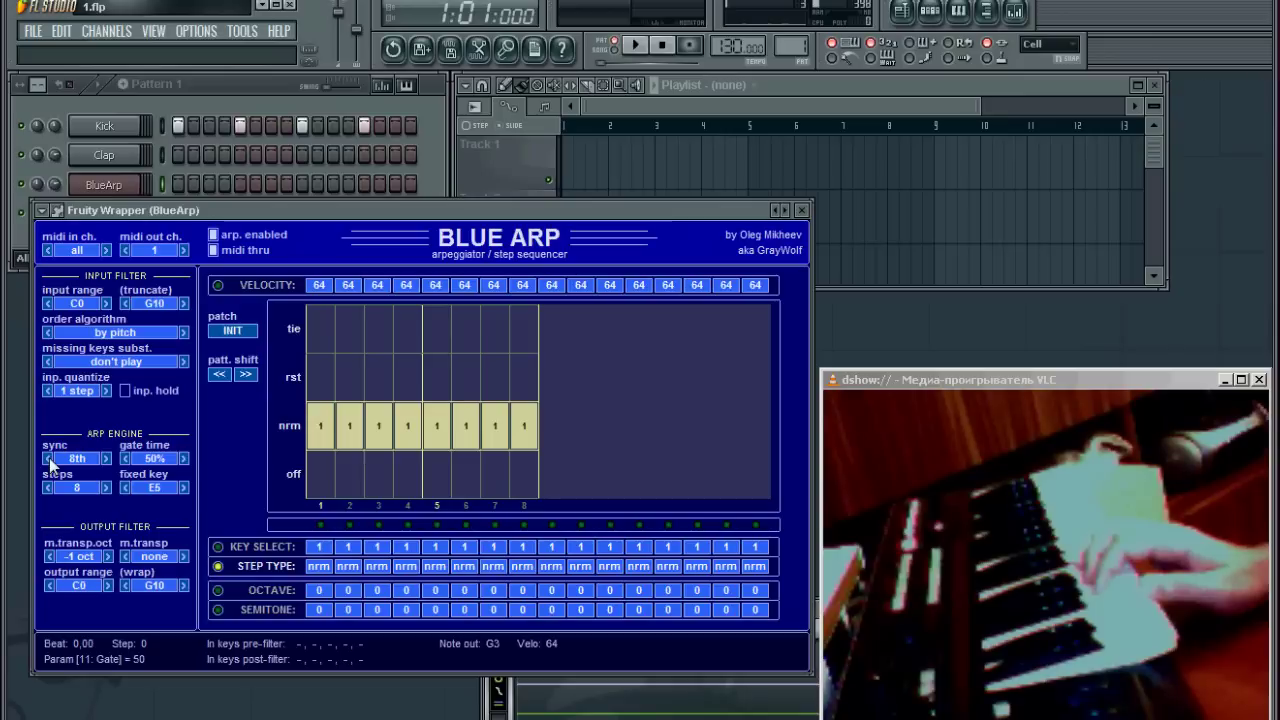
# - During playback, try the arpeggiator sync at 16th and 4th T, and return it to 8th
pyautogui.press('space')
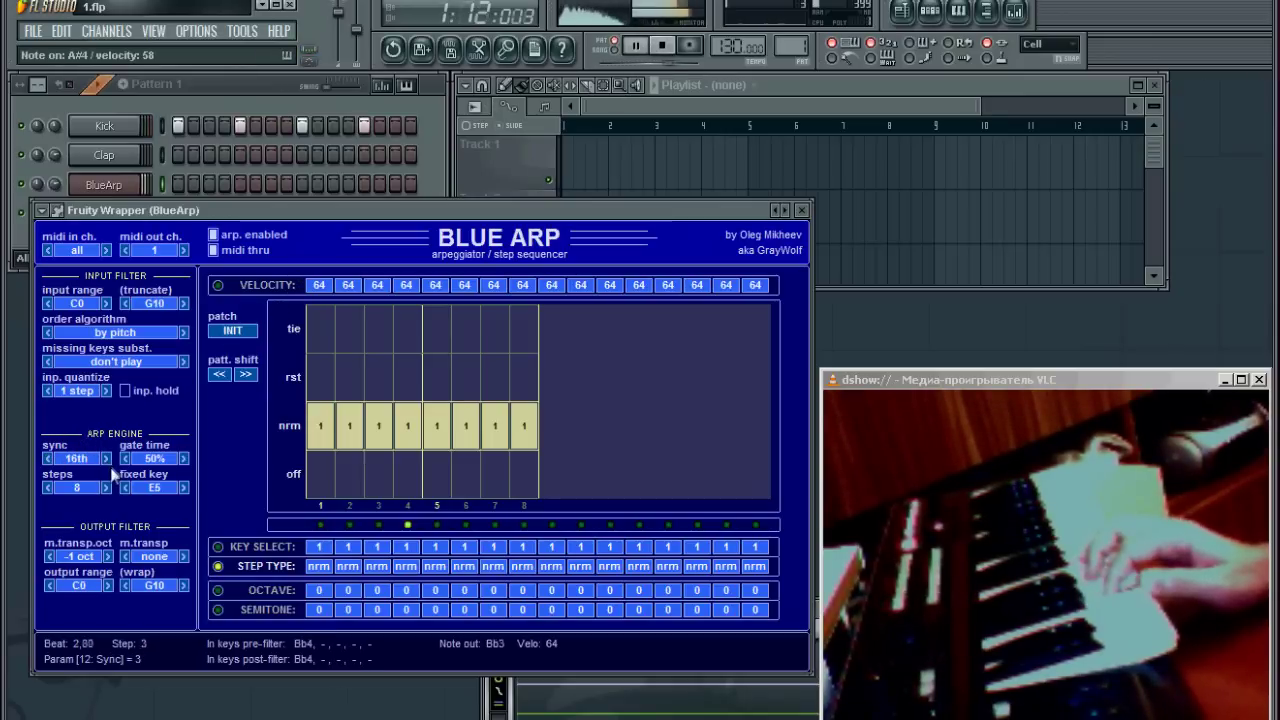
pyautogui.click(105, 458)
pyautogui.click(105, 458)
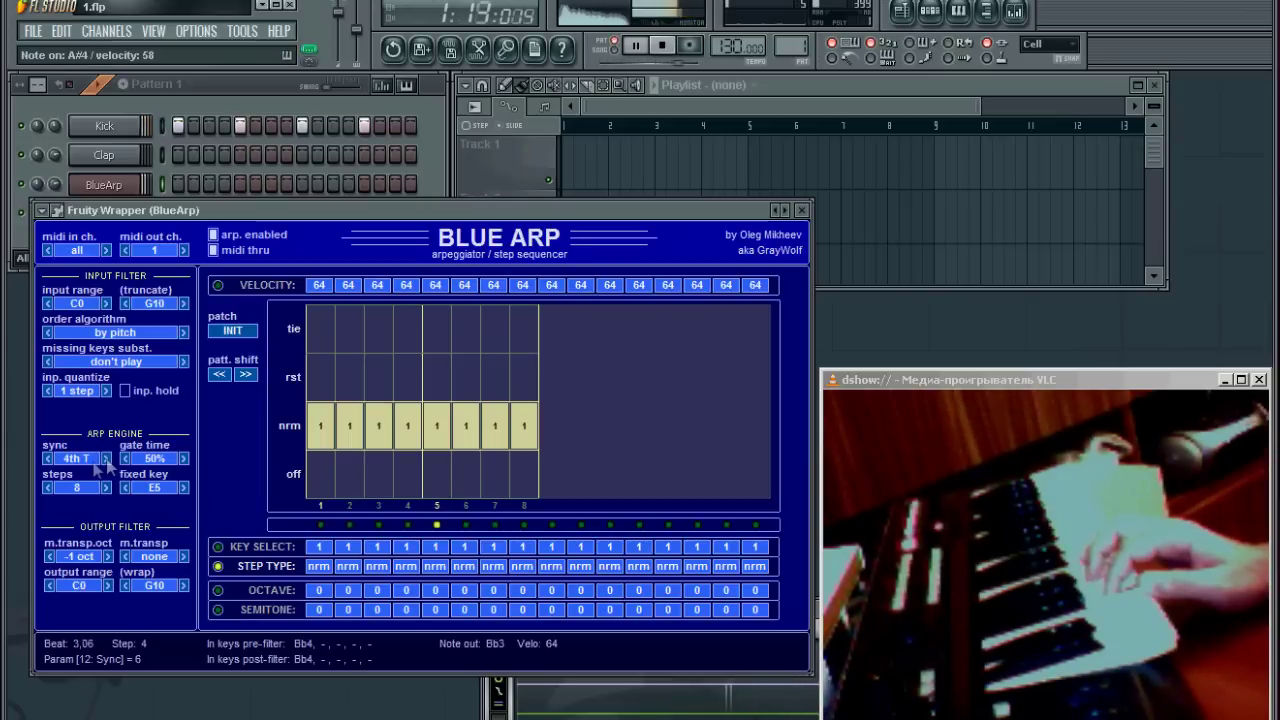
pyautogui.click(48, 459)
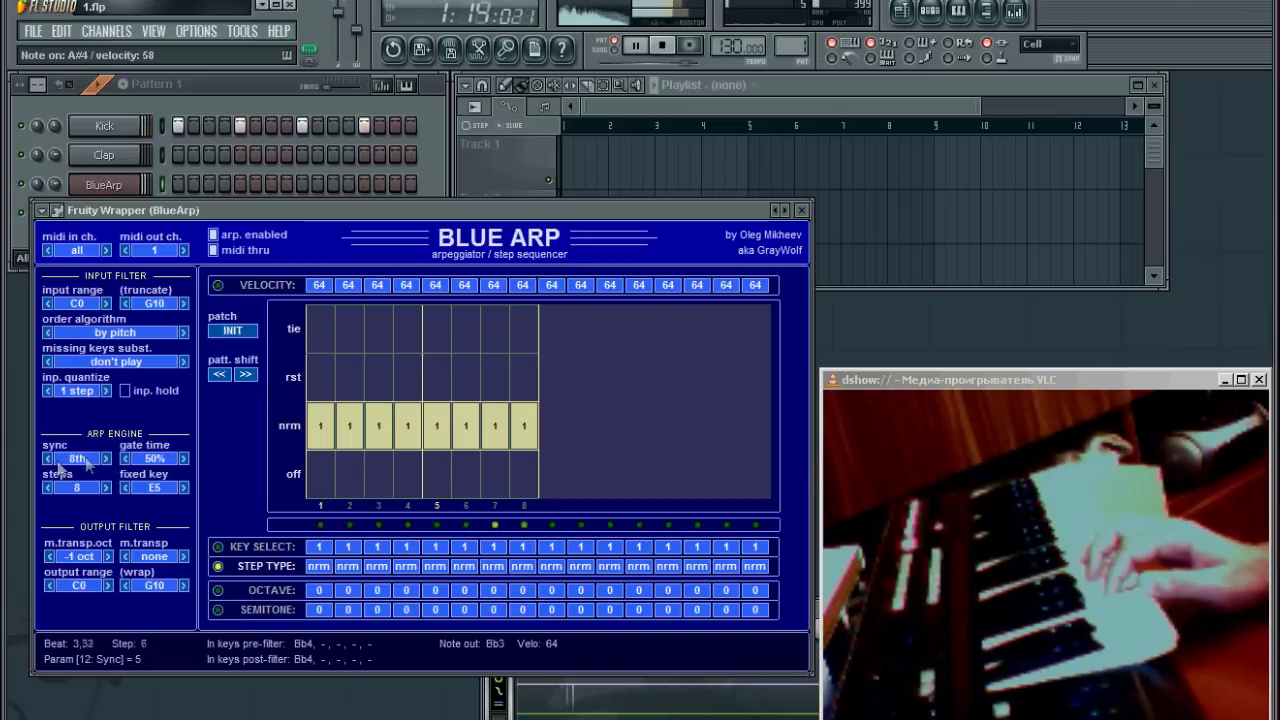
# - Try the output octave transposition at none, return it to -1 oct, set the semitone transposition to -3, and stop playback
pyautogui.click(106, 556)
pyautogui.click(107, 556)
pyautogui.rightClick(107, 556)
pyautogui.click(125, 556)
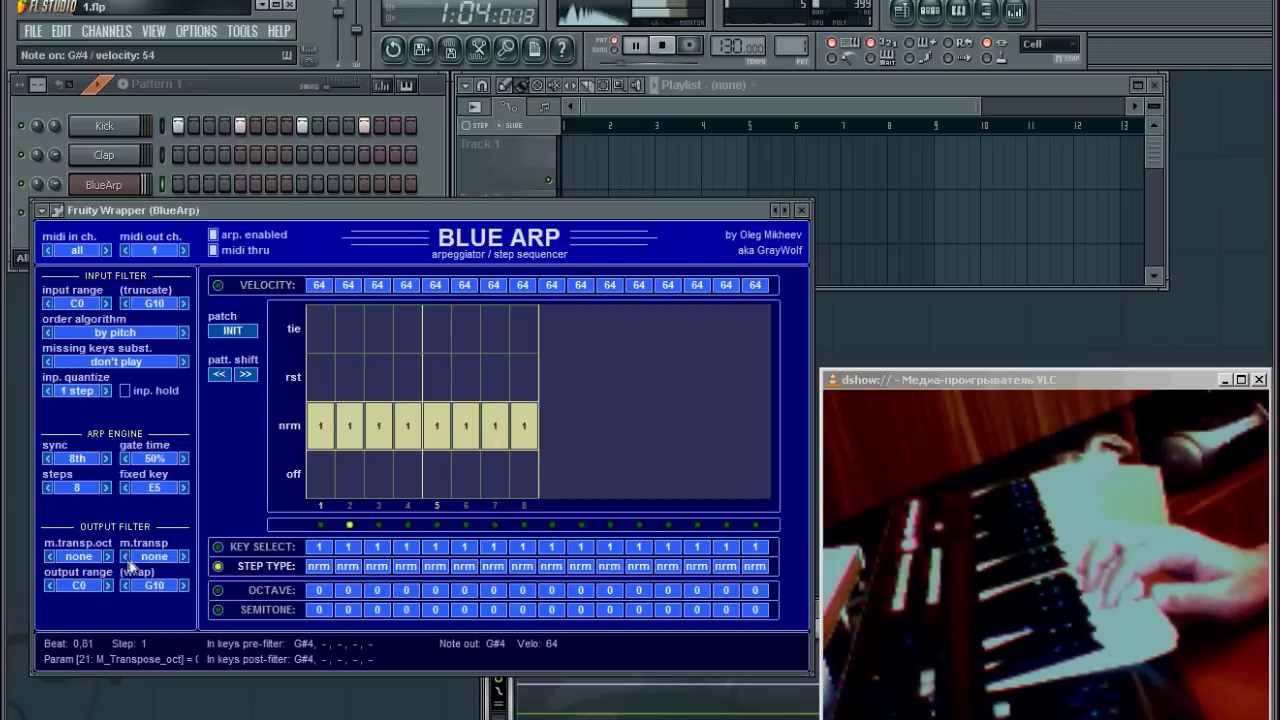
pyautogui.click(125, 556)
pyautogui.click(125, 556)
pyautogui.click(49, 557)
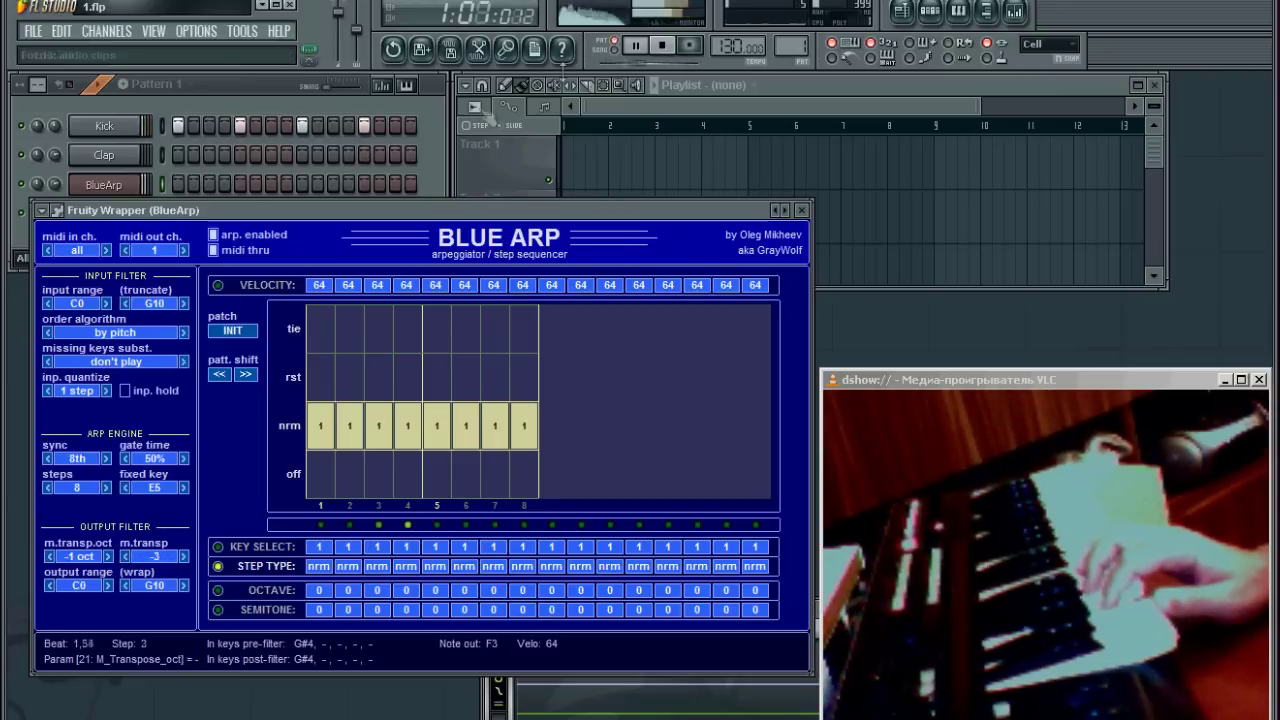
pyautogui.click(661, 47)
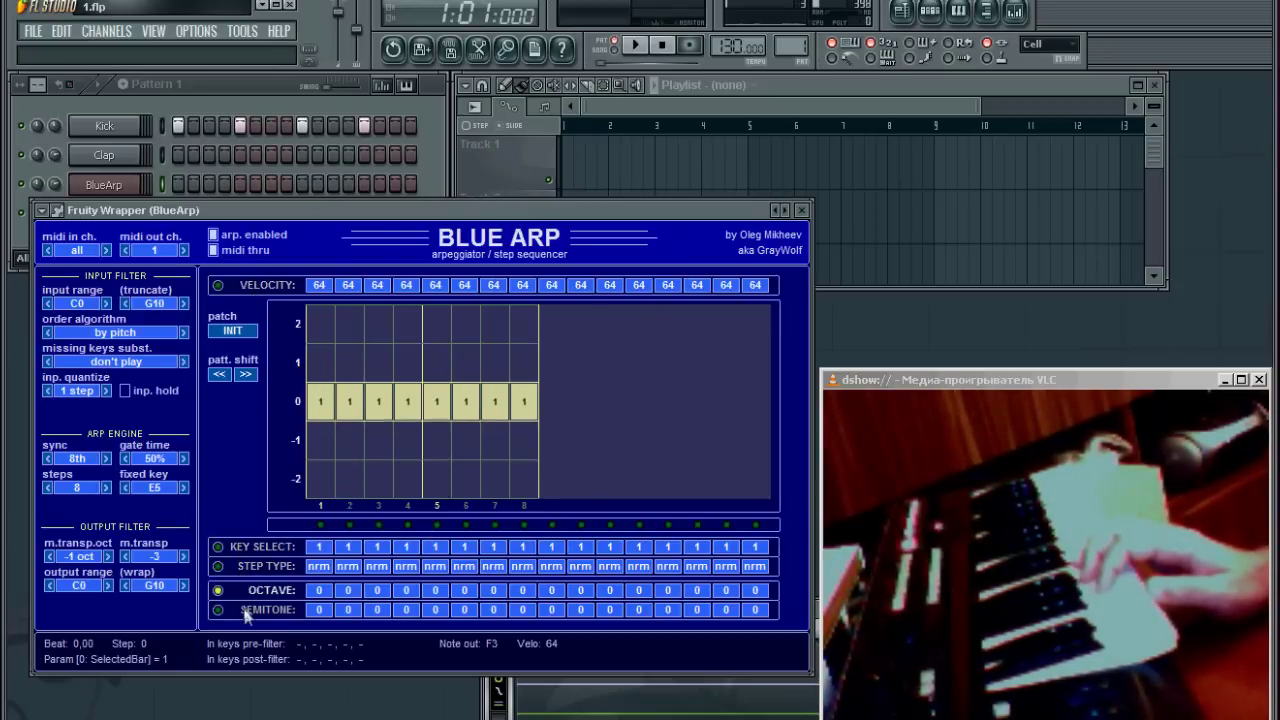
# - Look through the key select, velocity, octave, semitone and step type lanes of the arpeggio matrix
pyautogui.click(247, 551)
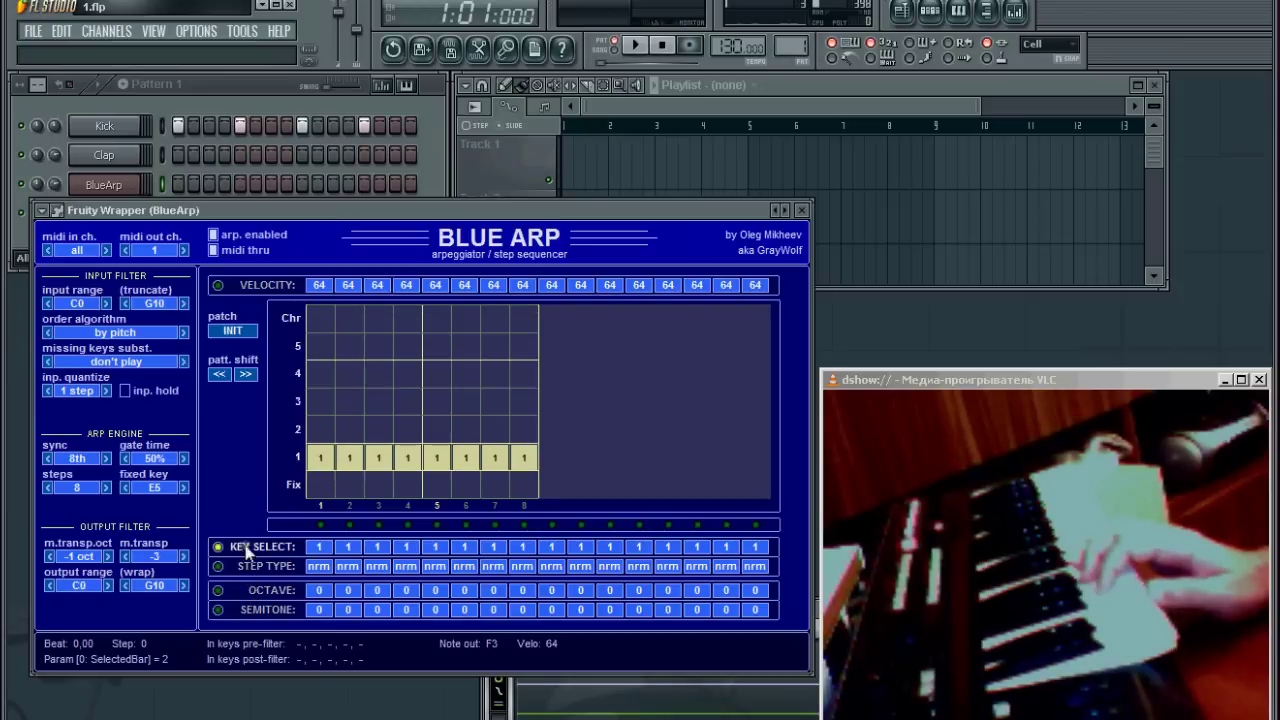
pyautogui.click(251, 294)
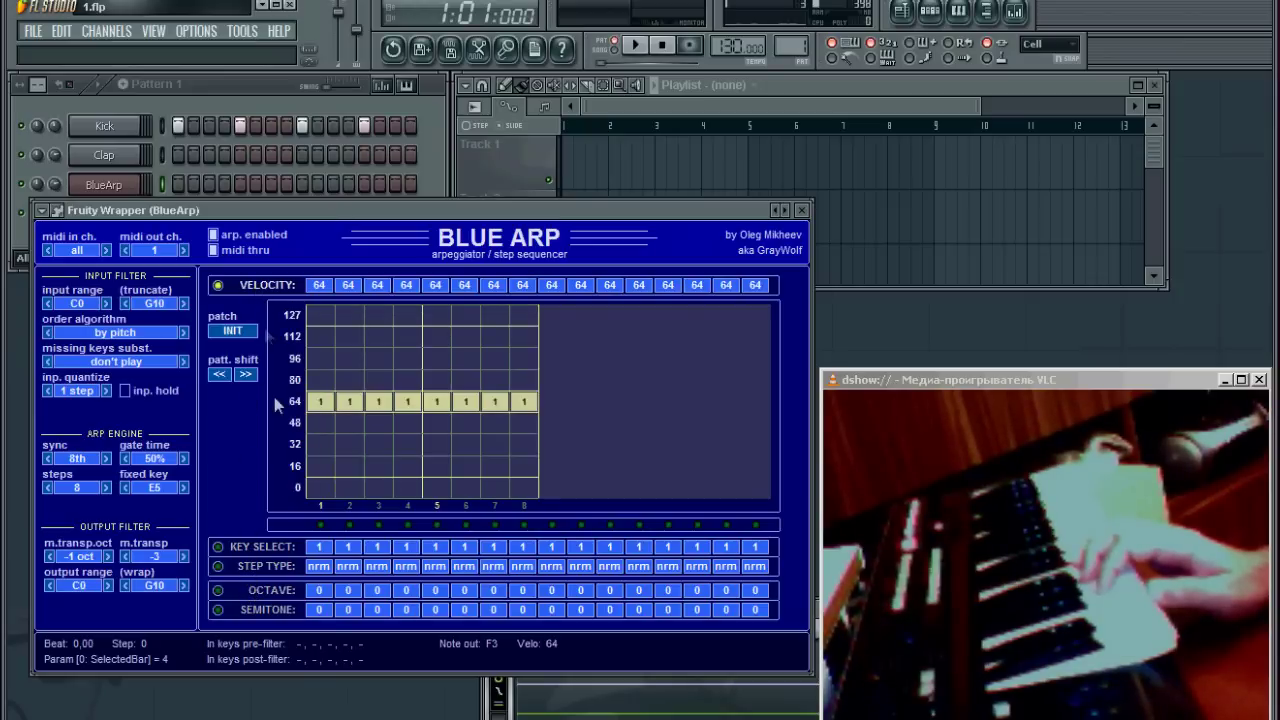
pyautogui.click(257, 593)
pyautogui.click(258, 610)
pyautogui.click(255, 566)
pyautogui.click(265, 547)
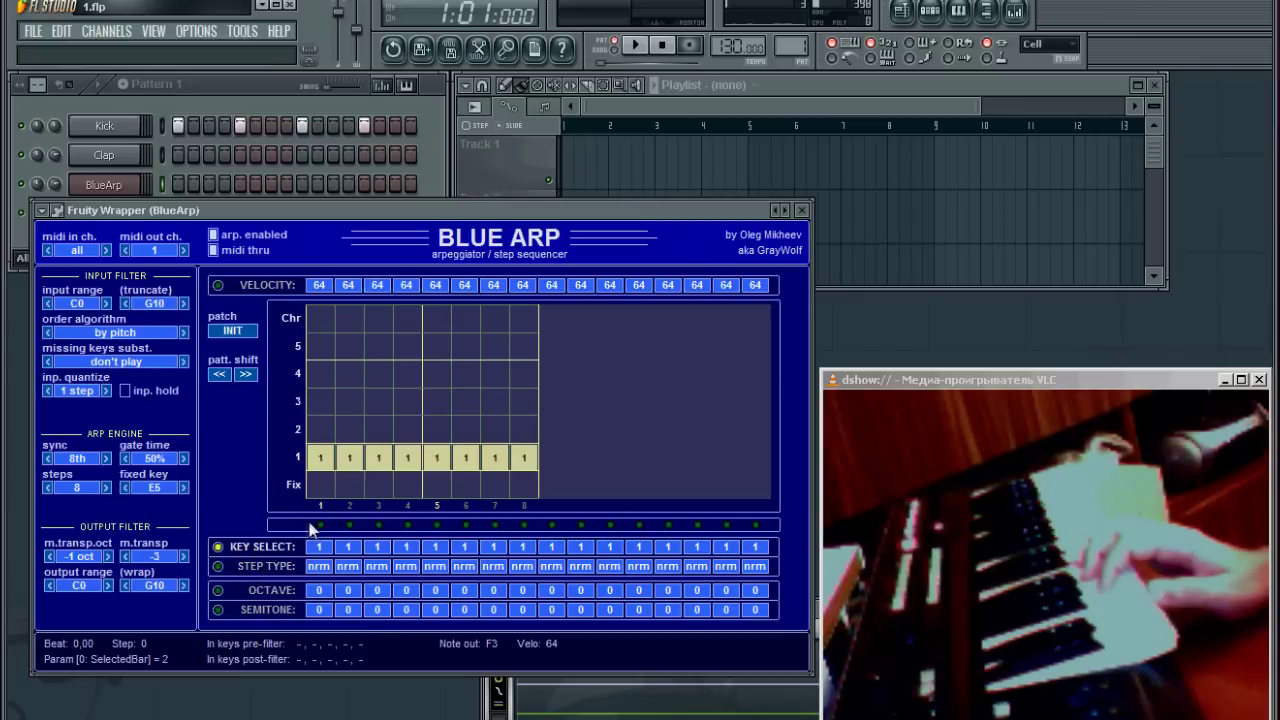
# - In the step type lane, set steps 2, 4, 6 and 8 to off while the pattern plays
pyautogui.click(261, 566)
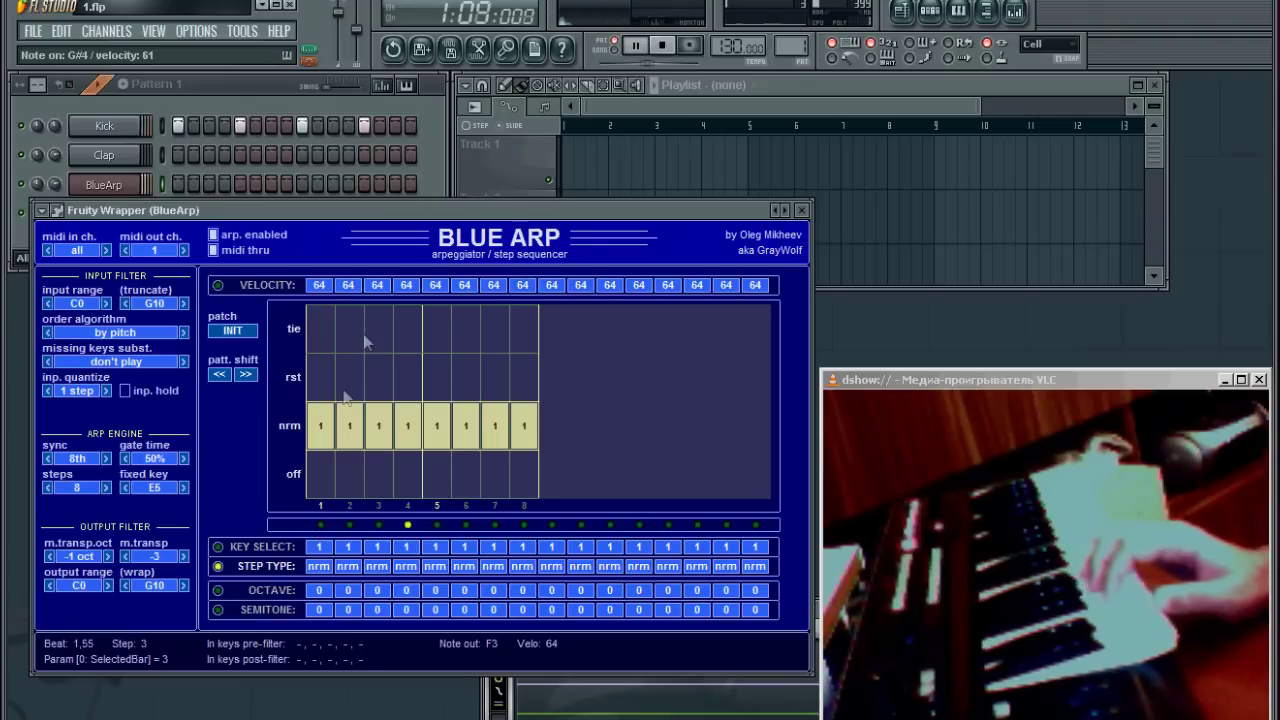
pyautogui.click(347, 475)
pyautogui.click(464, 480)
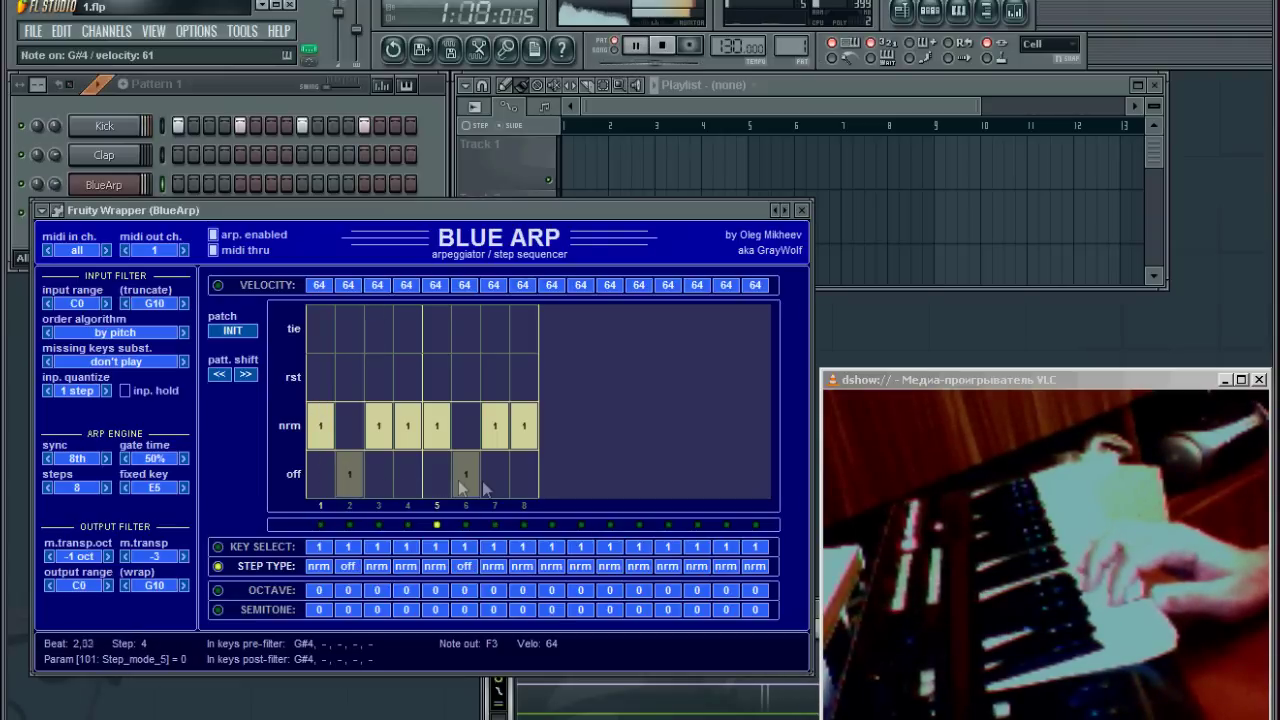
pyautogui.click(523, 478)
pyautogui.click(501, 476)
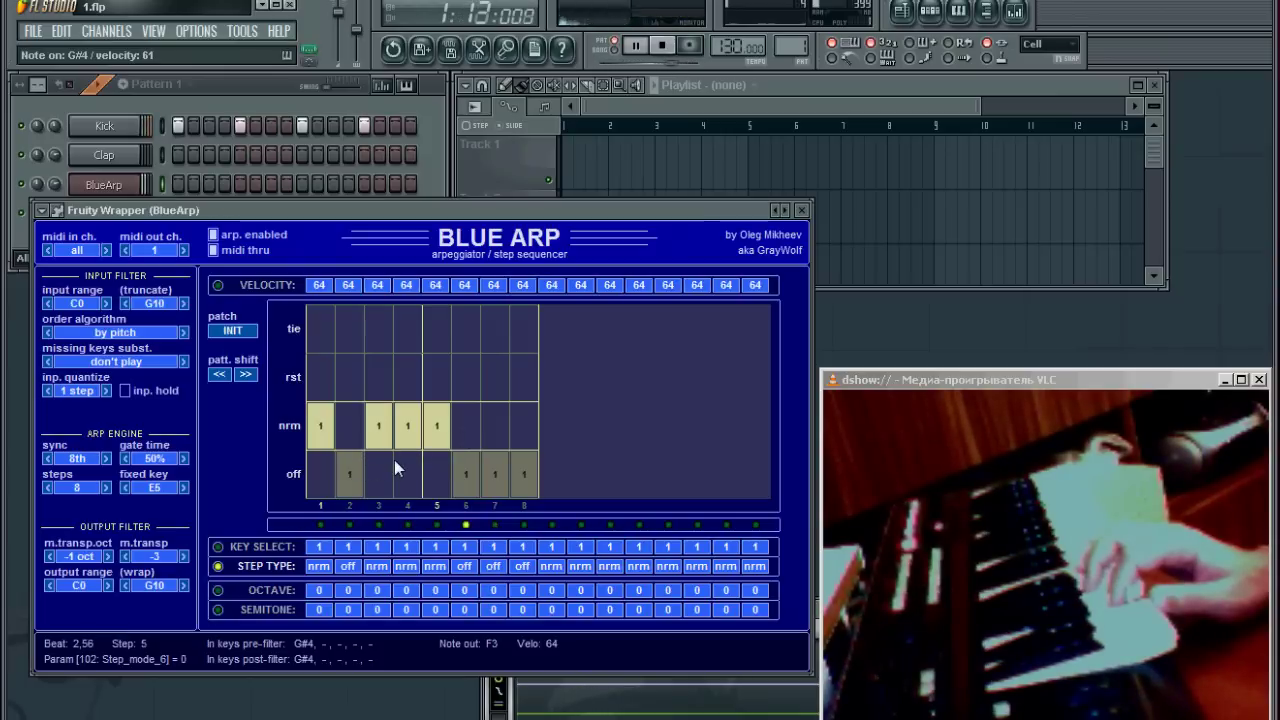
pyautogui.click(495, 434)
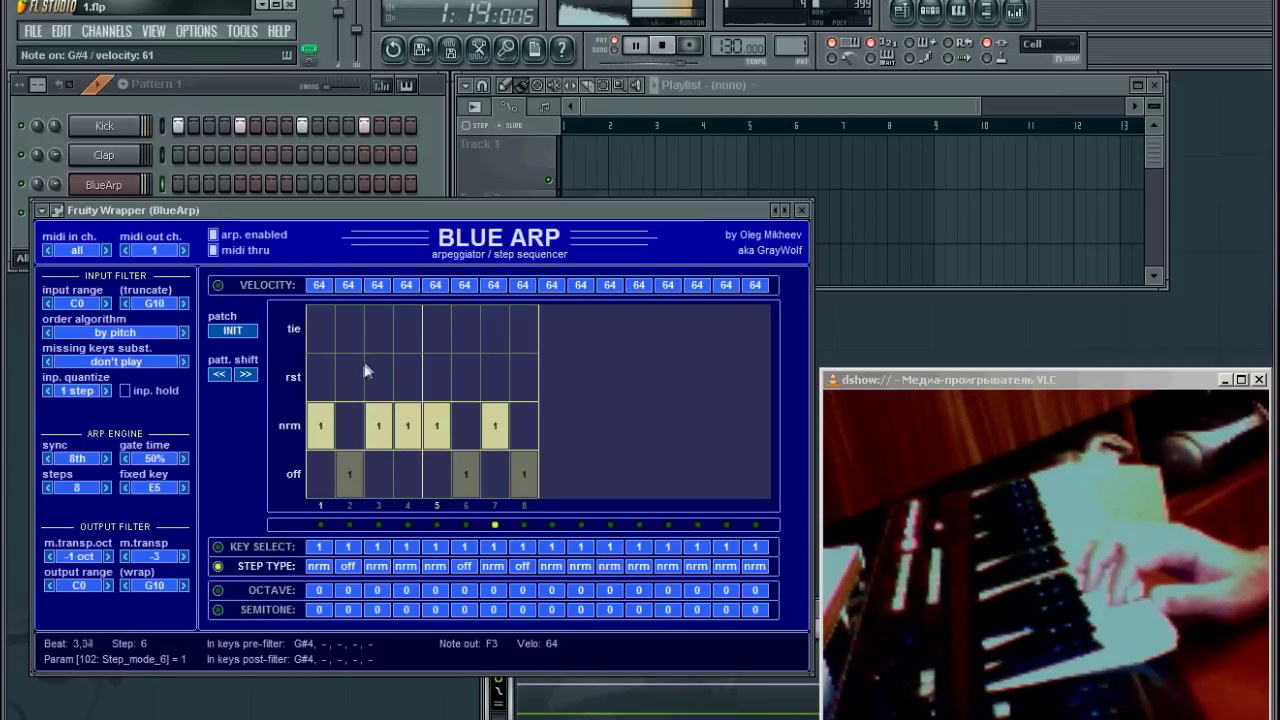
pyautogui.click(407, 474)
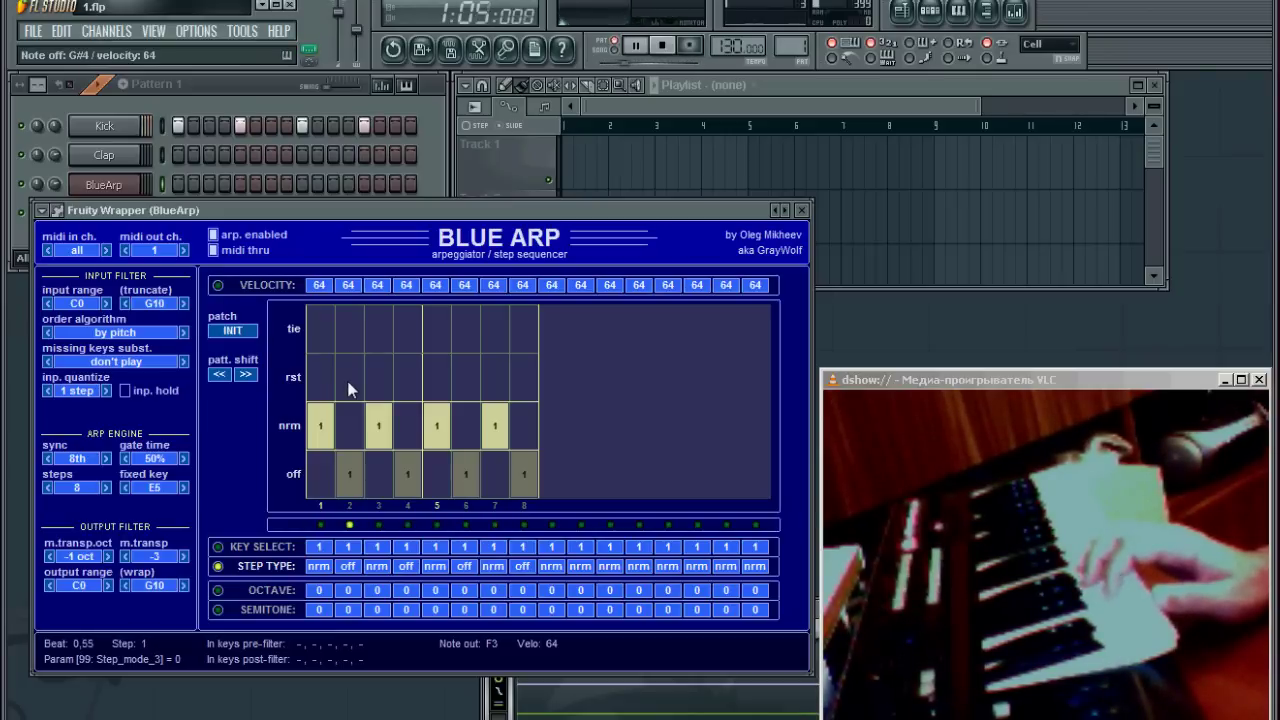
# - Set step types 2, 3 and 6 to rst, try rst on step 4, return it to off, and stop playback
pyautogui.click(350, 390)
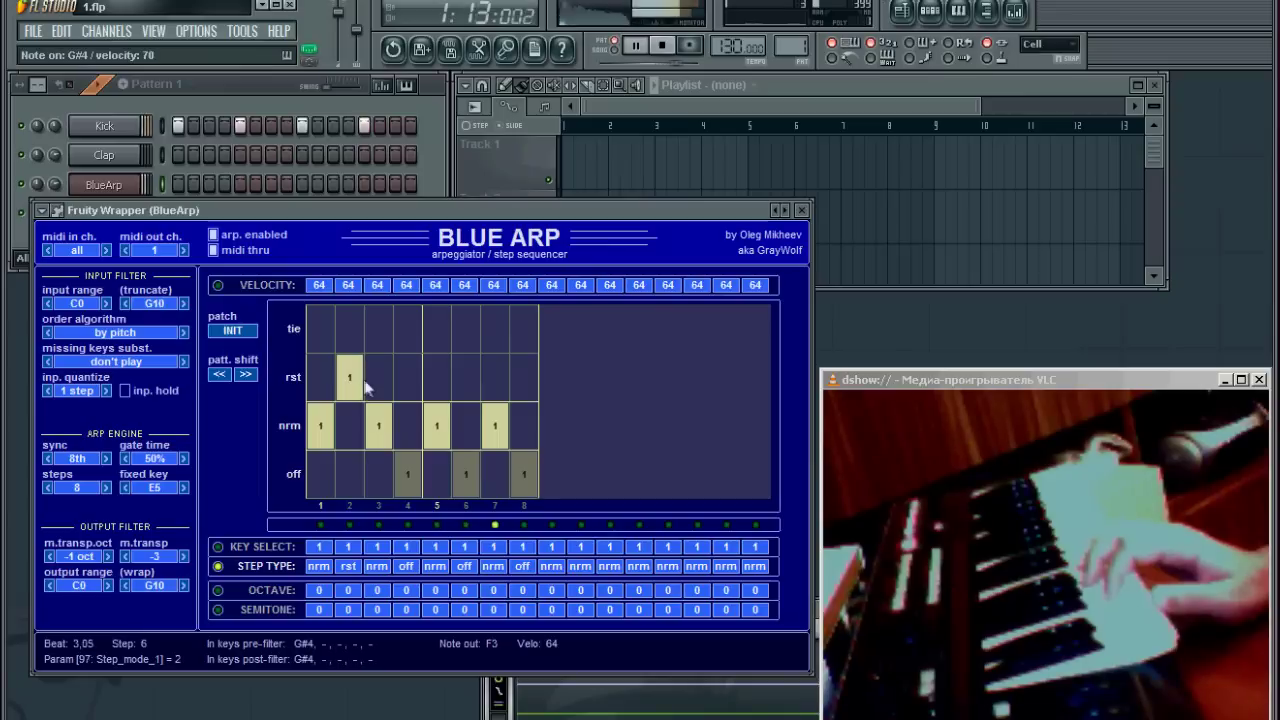
pyautogui.click(463, 378)
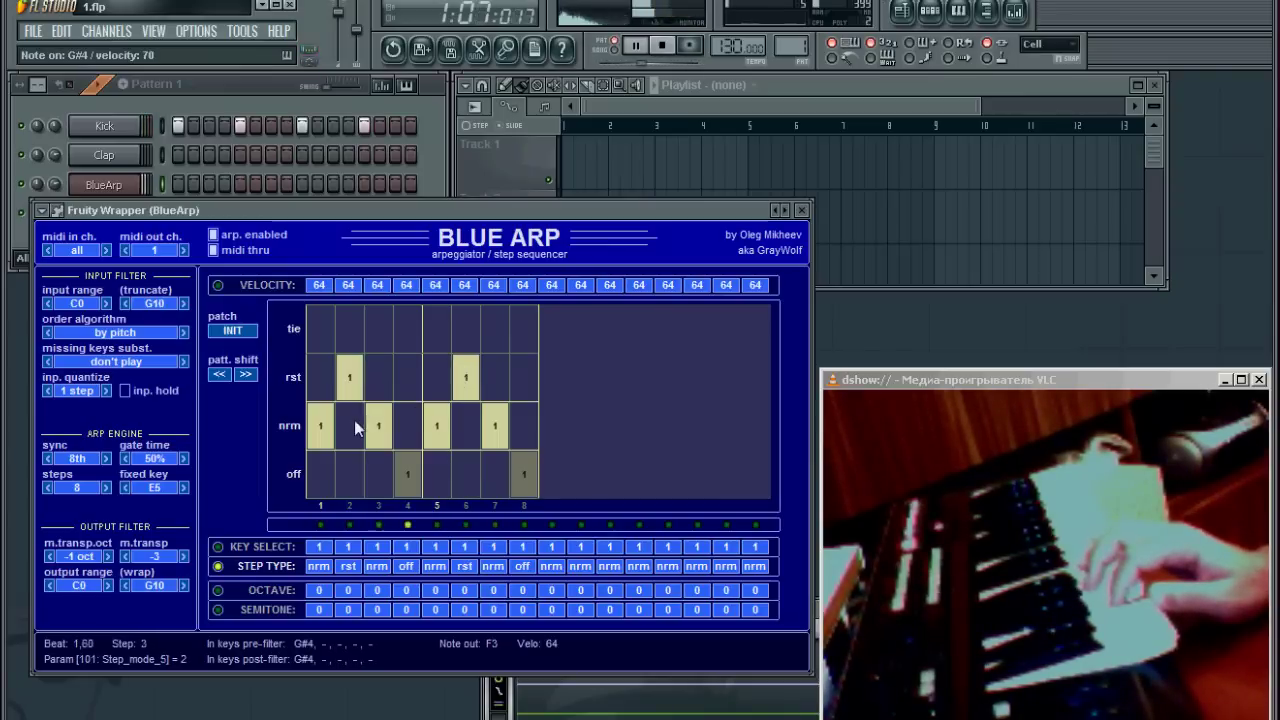
pyautogui.click(380, 396)
pyautogui.click(410, 385)
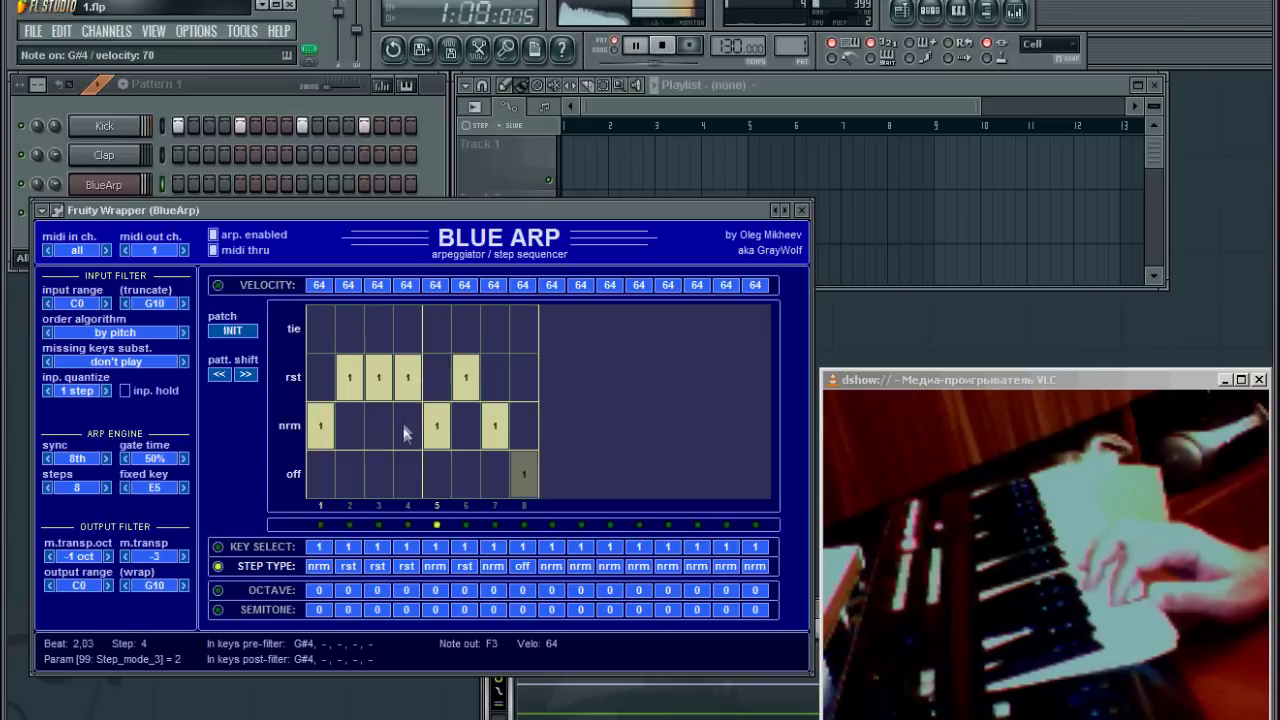
pyautogui.click(414, 476)
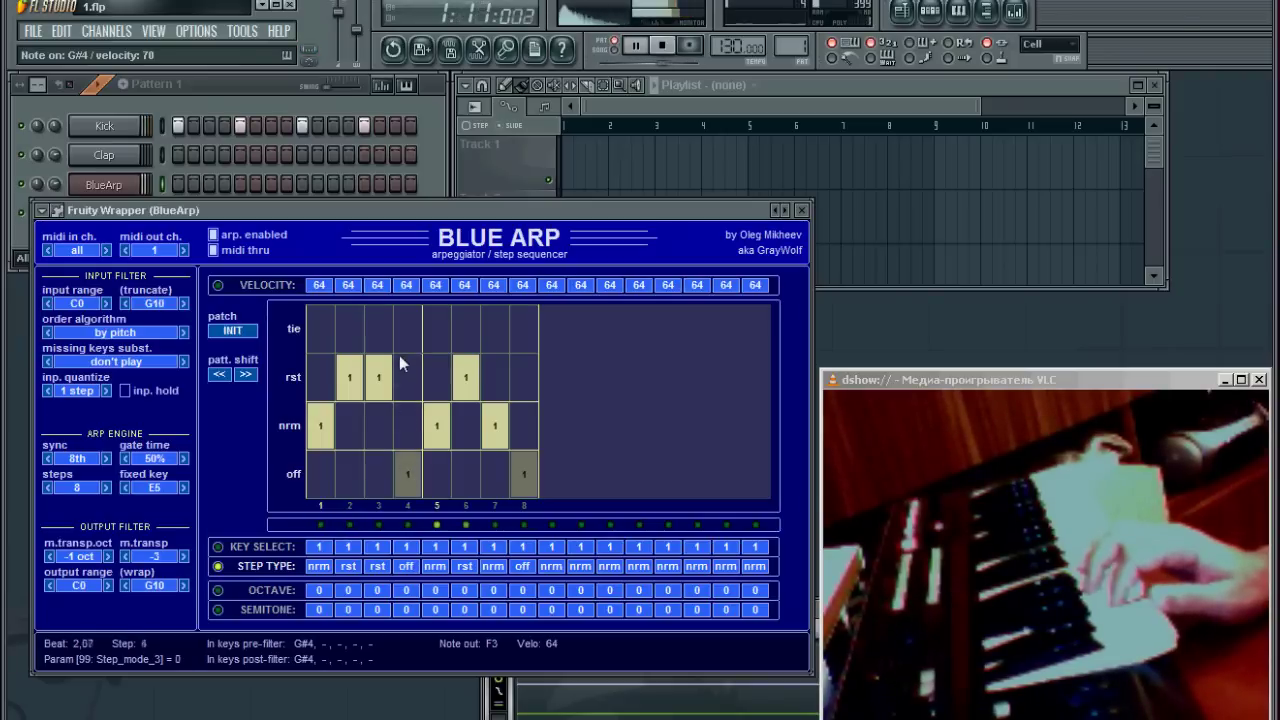
pyautogui.click(662, 47)
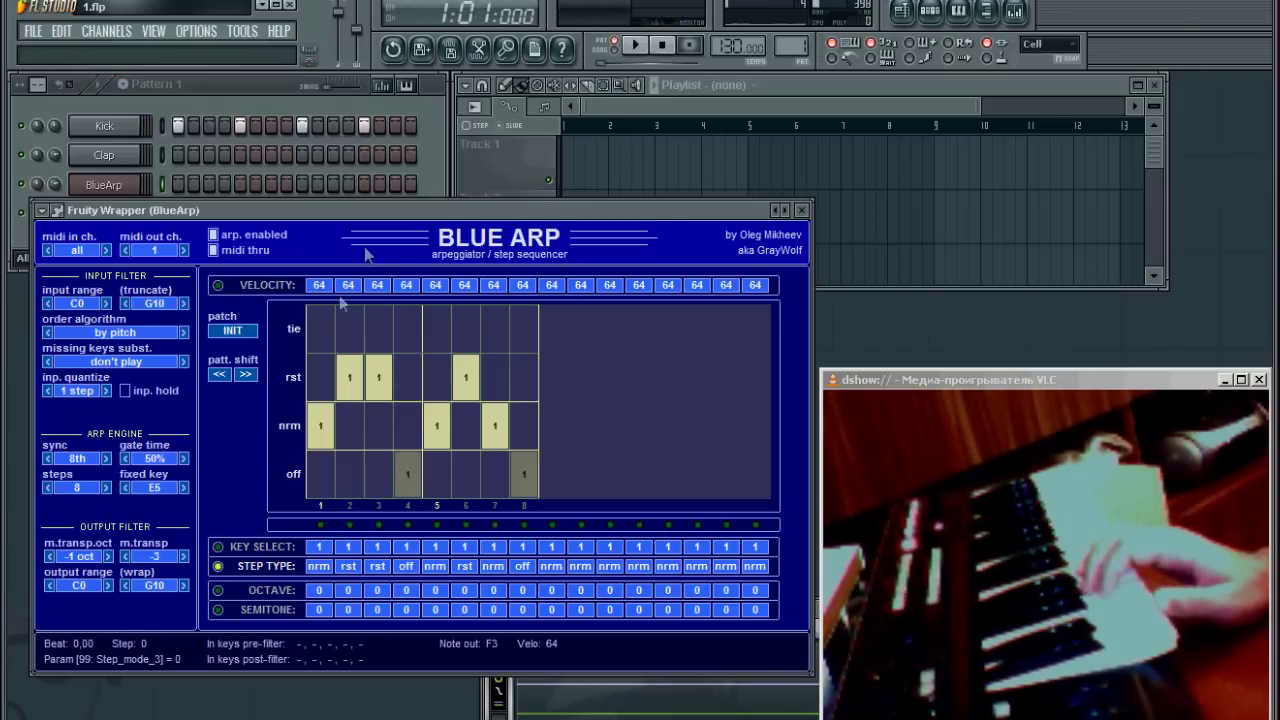
# - Set step 3 to tie, and reset all eight steps to the nrm step type
pyautogui.click(378, 330)
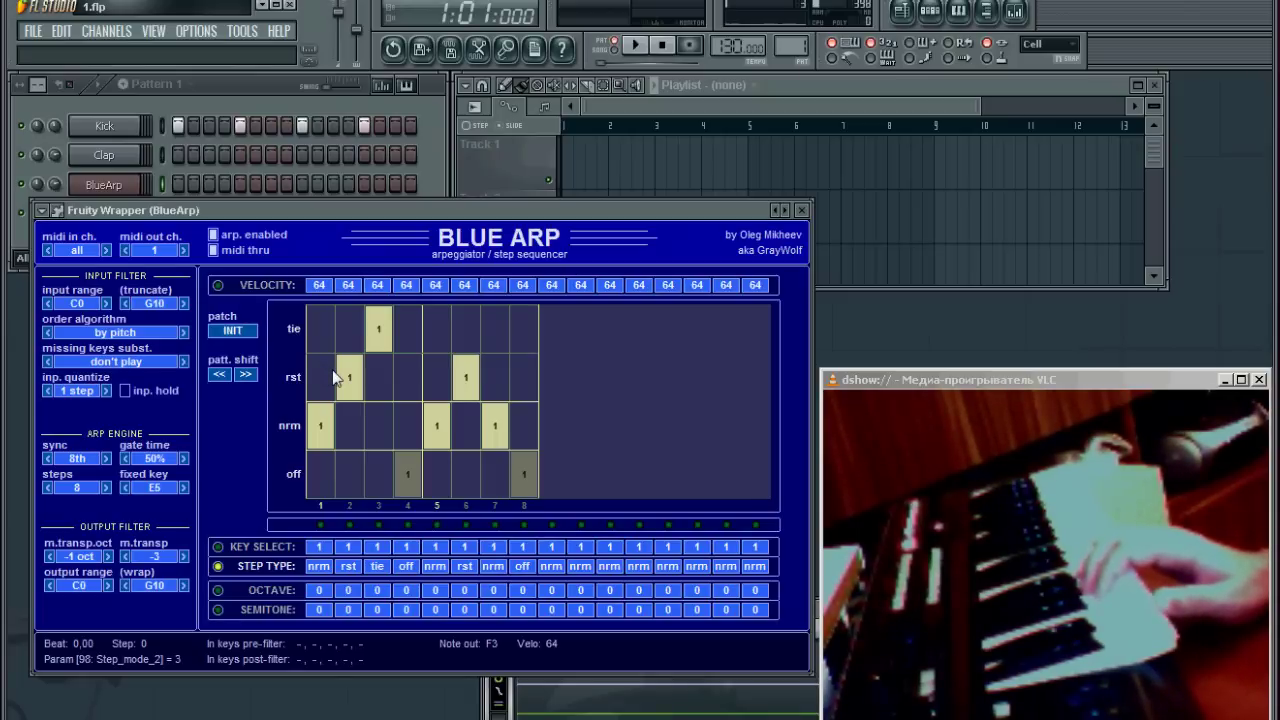
pyautogui.moveTo(341, 427); pyautogui.dragTo(518, 430)
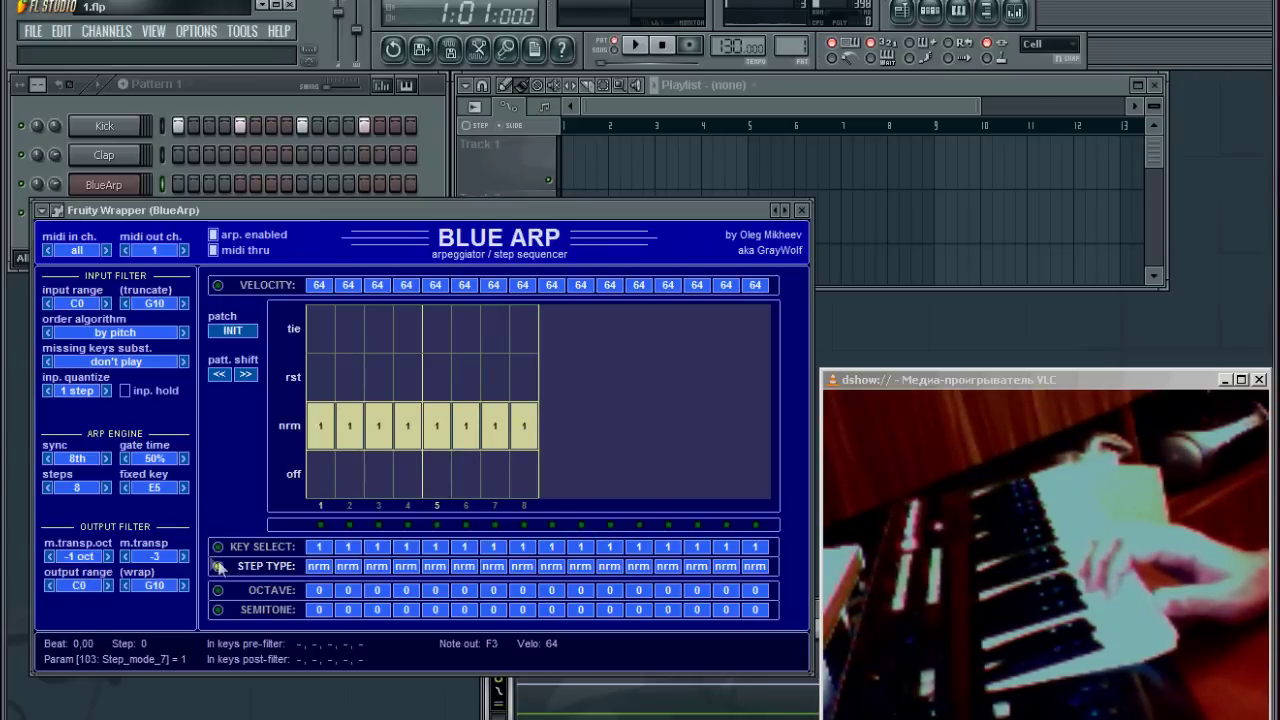
# - During playback, set steps 1, 3, 5 and 7 to -1 in the octave lane, and stop playback
pyautogui.click(272, 590)
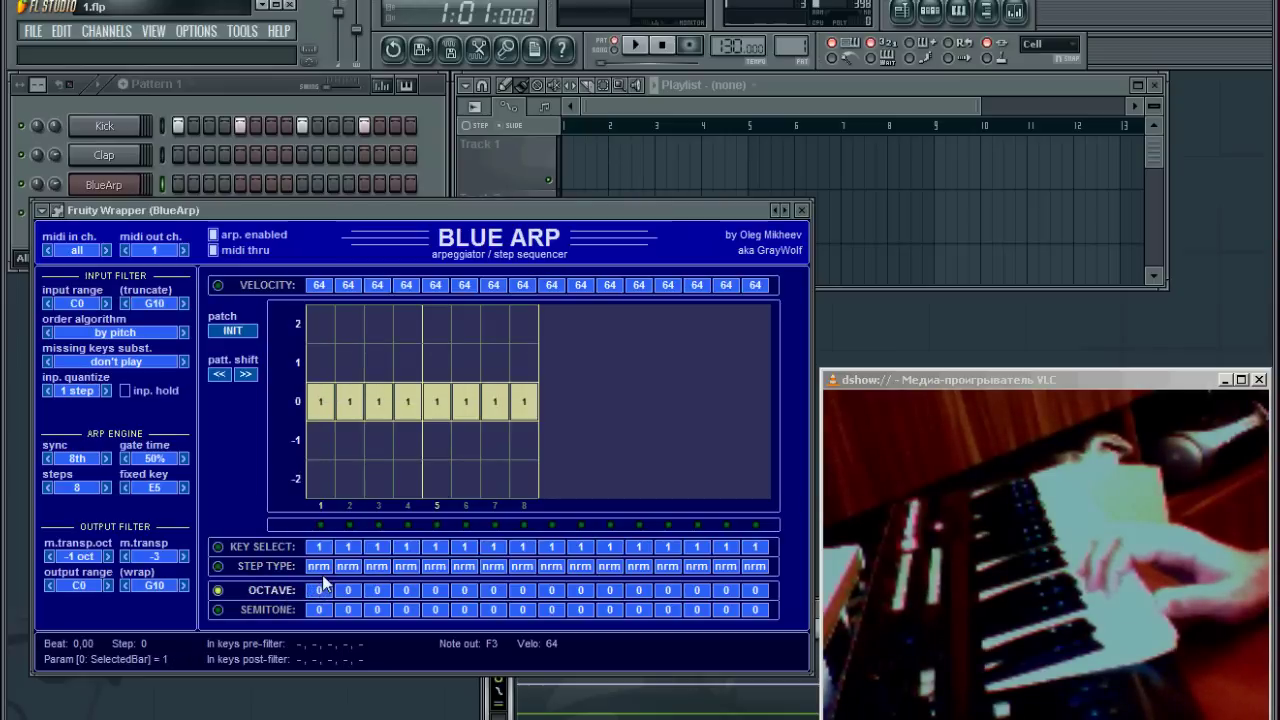
pyautogui.click(637, 46)
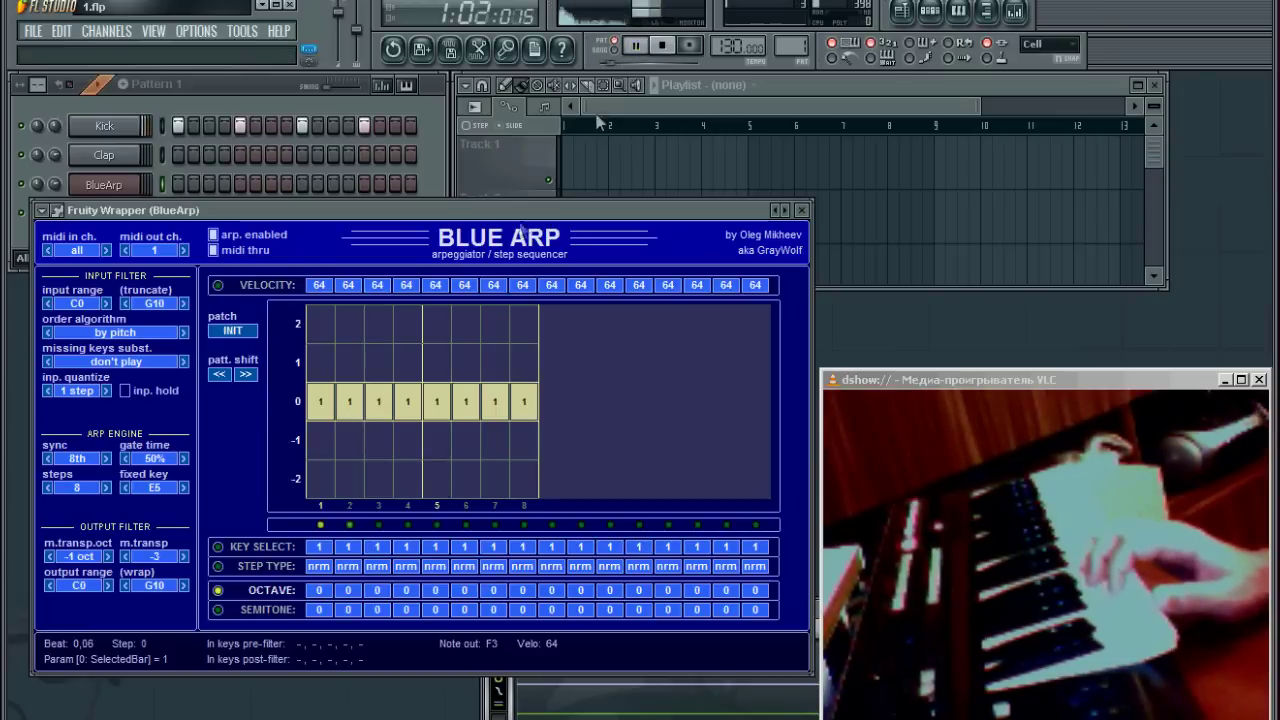
pyautogui.click(320, 440)
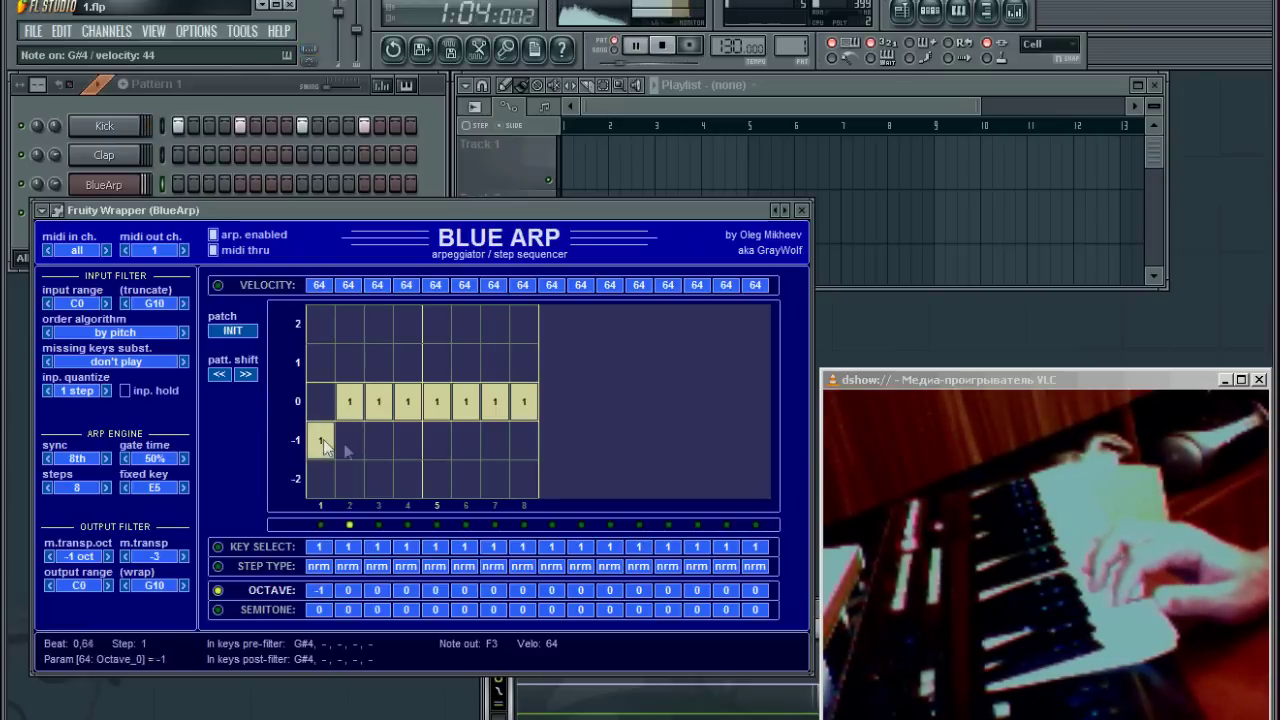
pyautogui.click(378, 440)
pyautogui.click(436, 440)
pyautogui.click(497, 451)
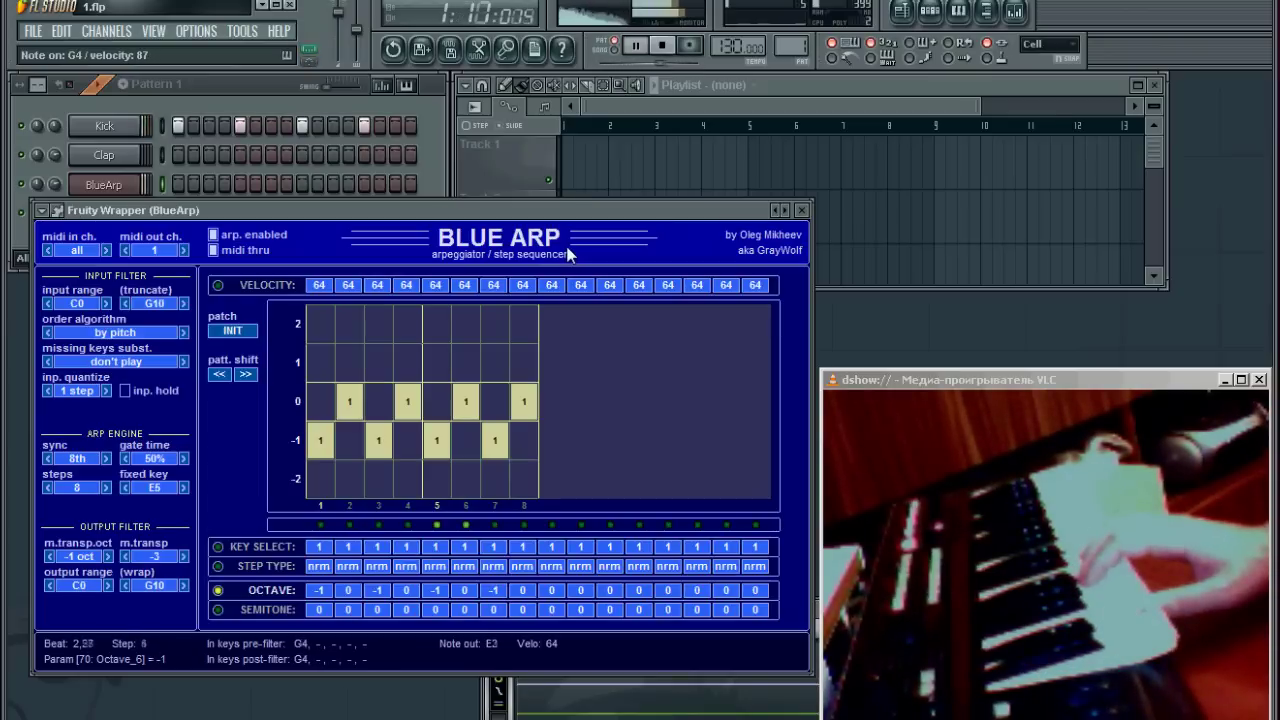
pyautogui.click(662, 52)
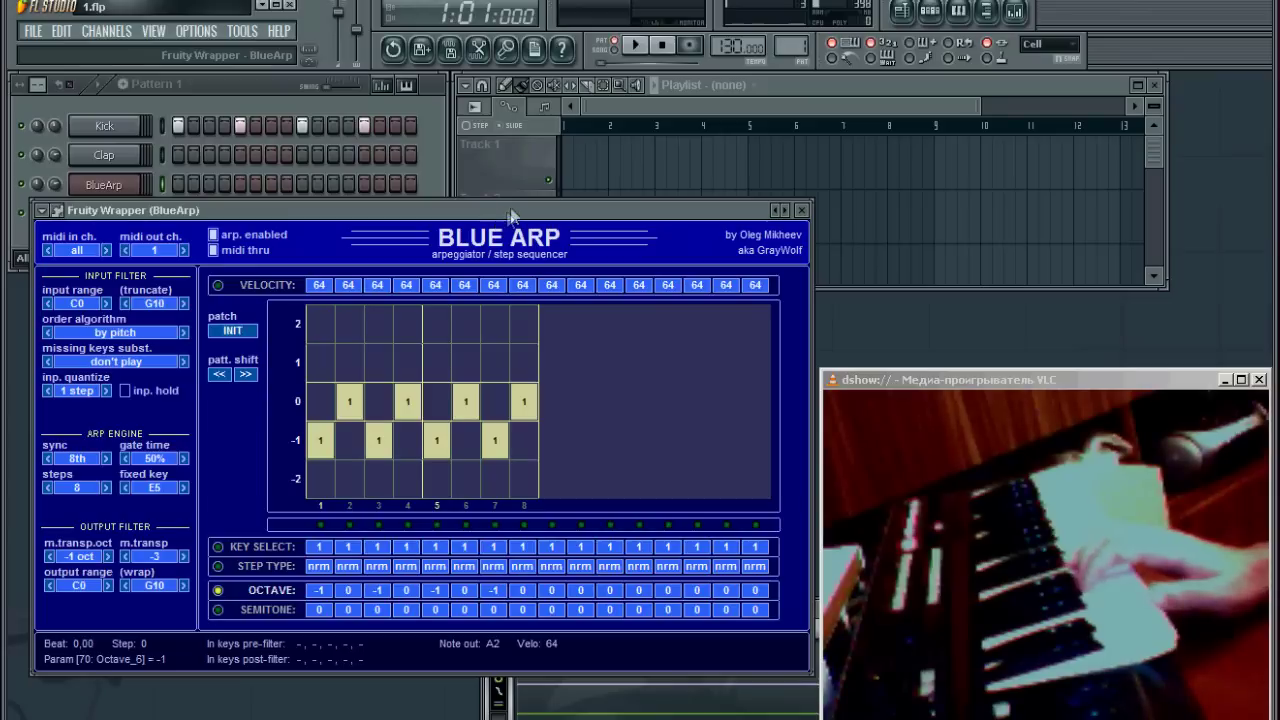
# - Set the arpeggiator sync to 16th, start playback, and set octave steps 2 and 6 to -1 and steps 3 and 7 to 0
pyautogui.click(106, 459)
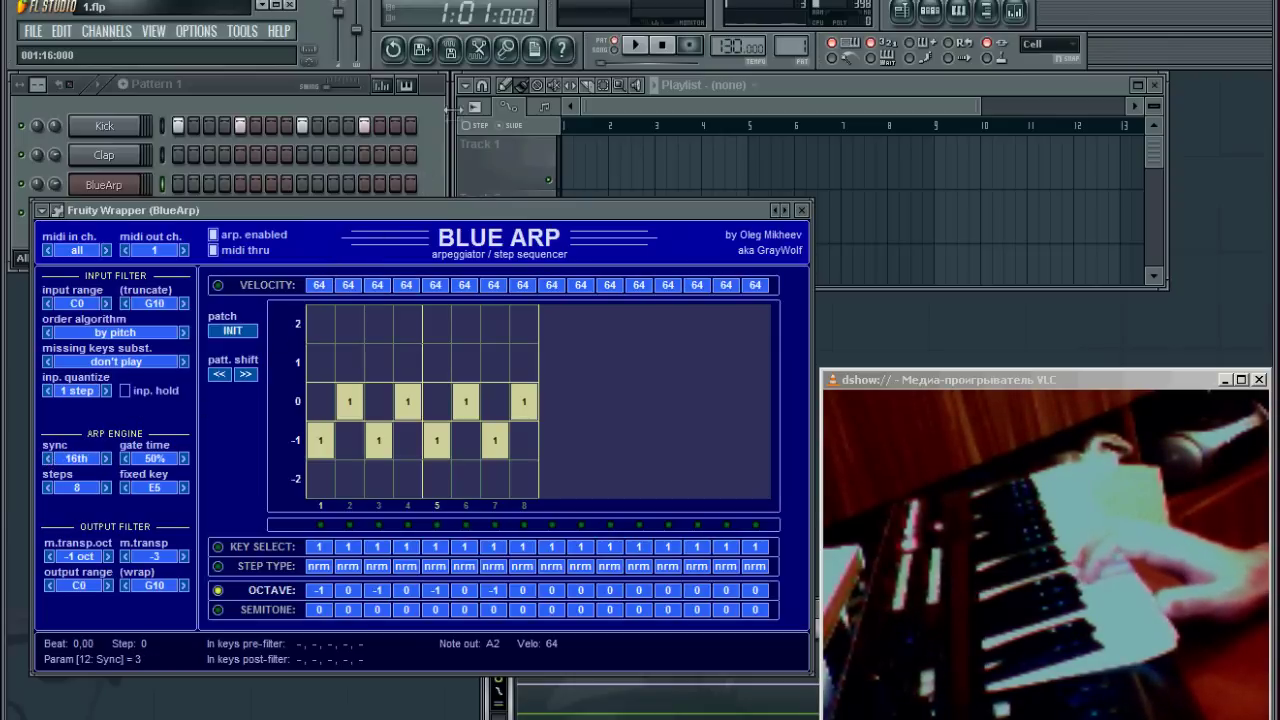
pyautogui.click(638, 47)
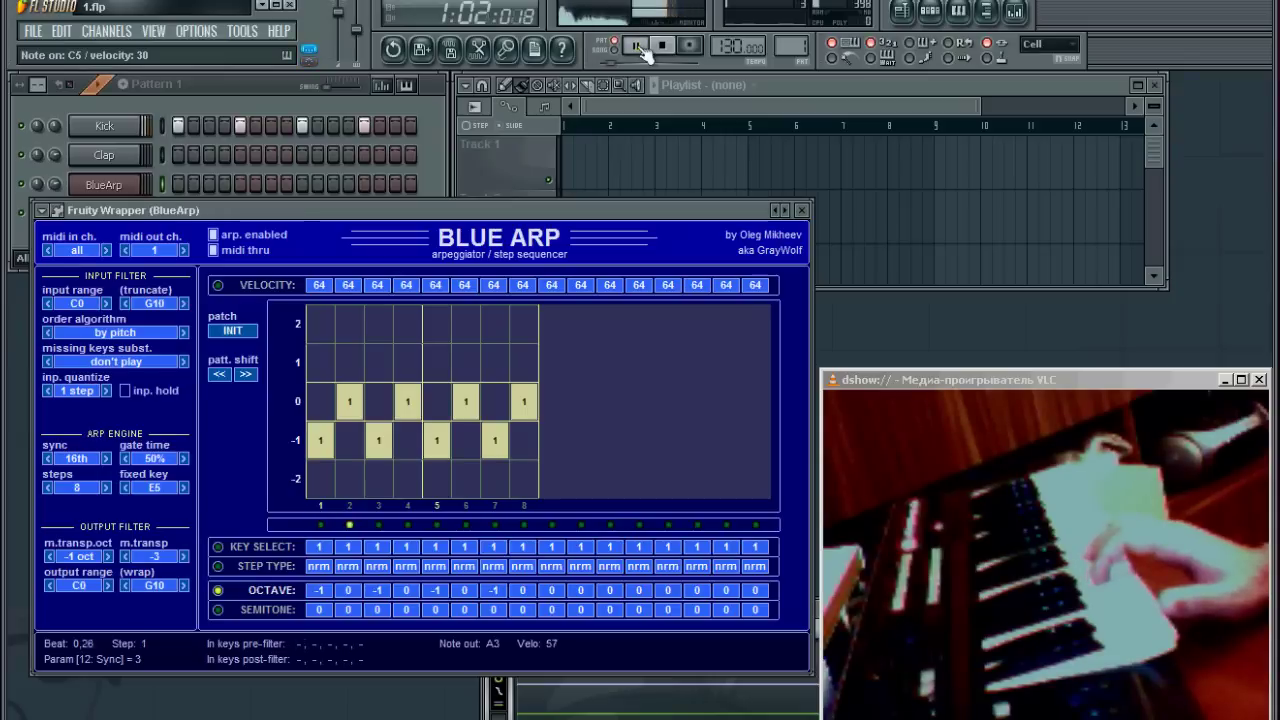
pyautogui.click(347, 442)
pyautogui.click(381, 401)
pyautogui.click(463, 441)
pyautogui.click(503, 415)
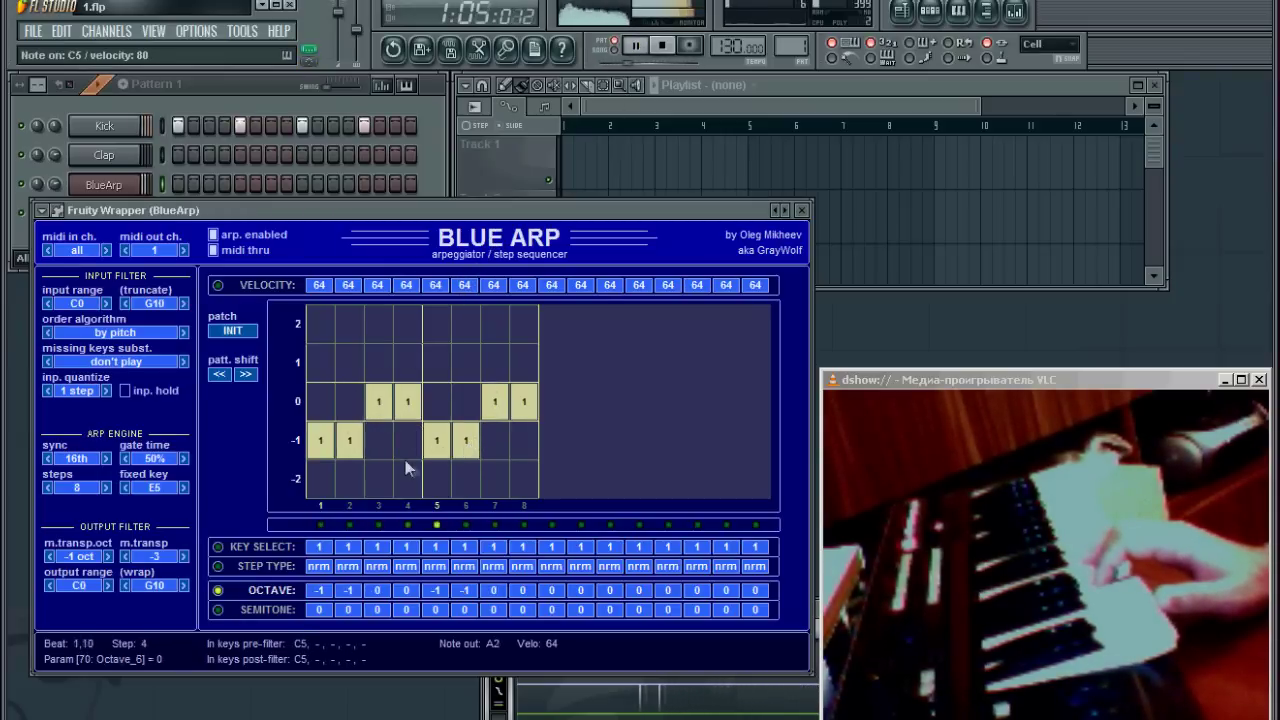
# - In the step type lane, set steps 2 and 6 to rst while the pattern plays
pyautogui.click(262, 547)
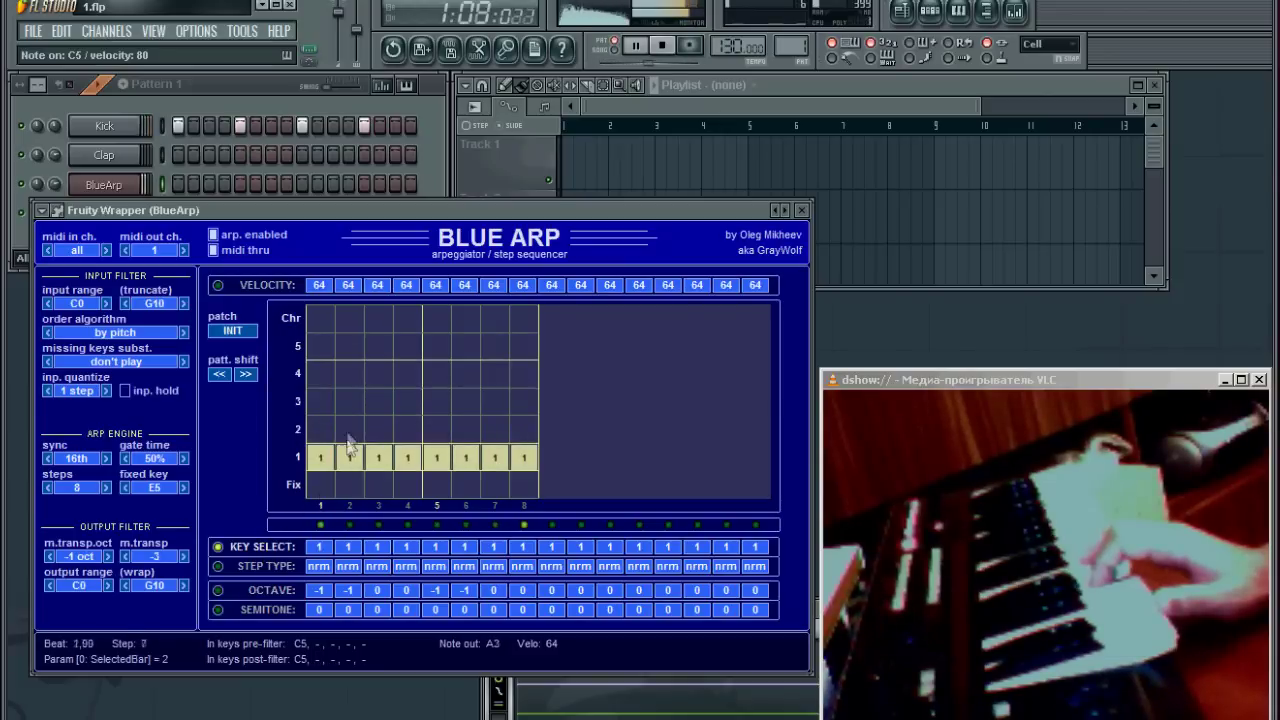
pyautogui.click(266, 566)
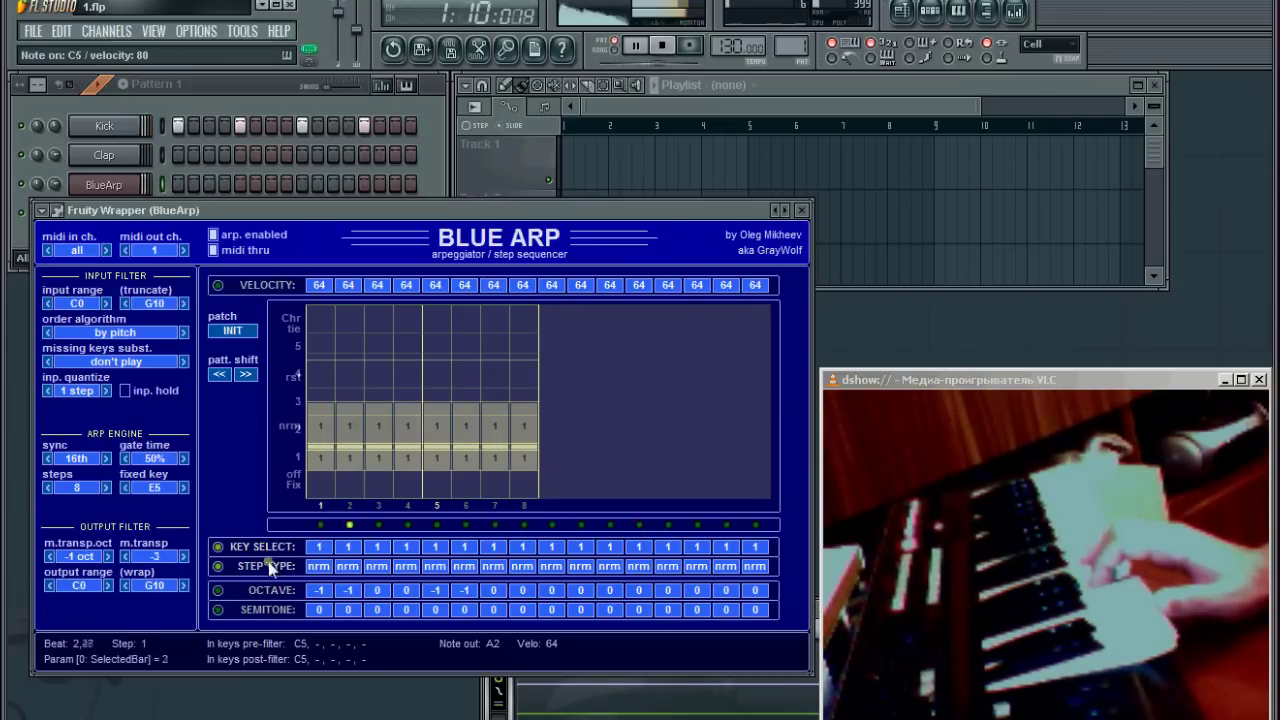
pyautogui.click(352, 392)
pyautogui.click(468, 386)
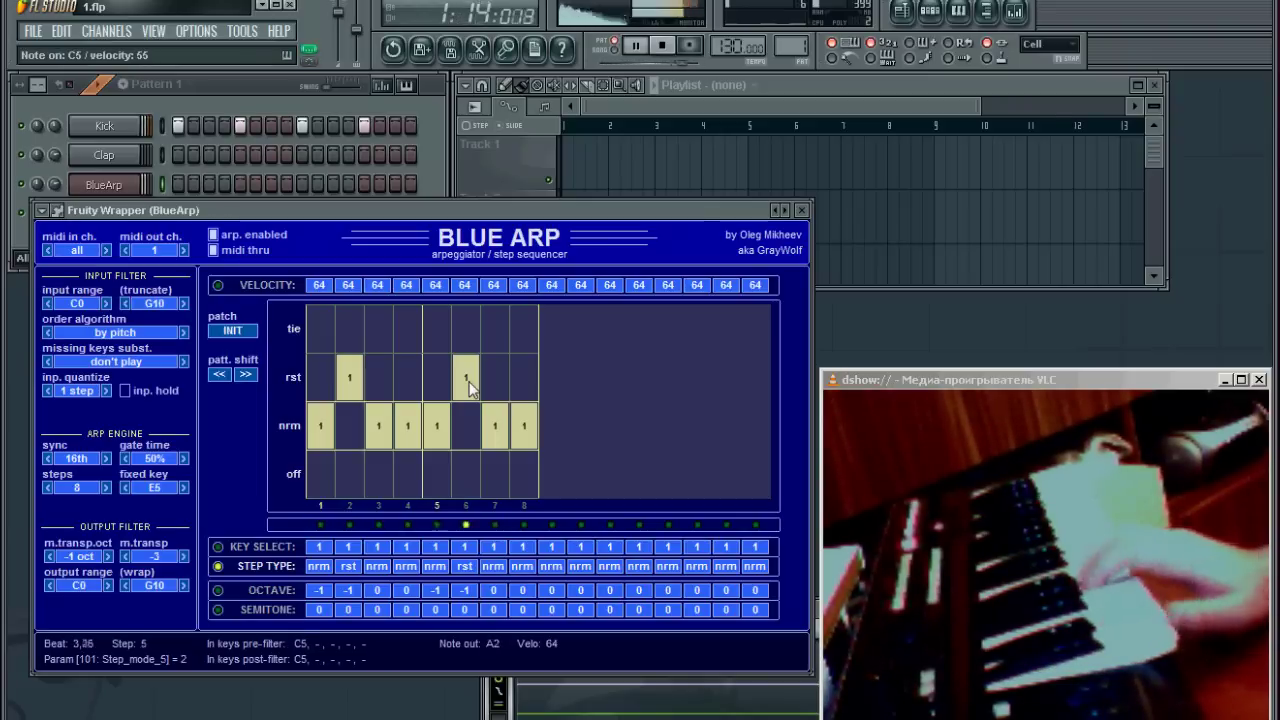
# - Try the rst step type on steps 4, 8 and 3, return them to nrm, and stop playback
pyautogui.click(408, 380)
pyautogui.click(524, 380)
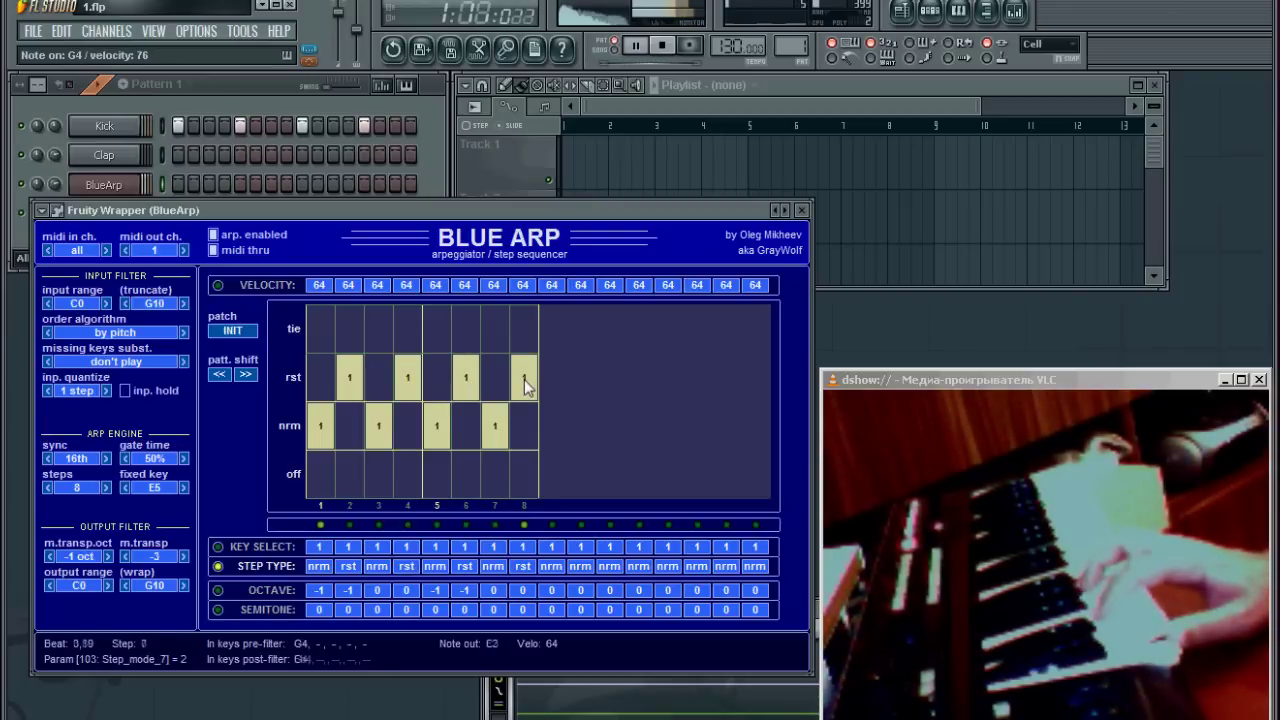
pyautogui.click(382, 377)
pyautogui.click(380, 426)
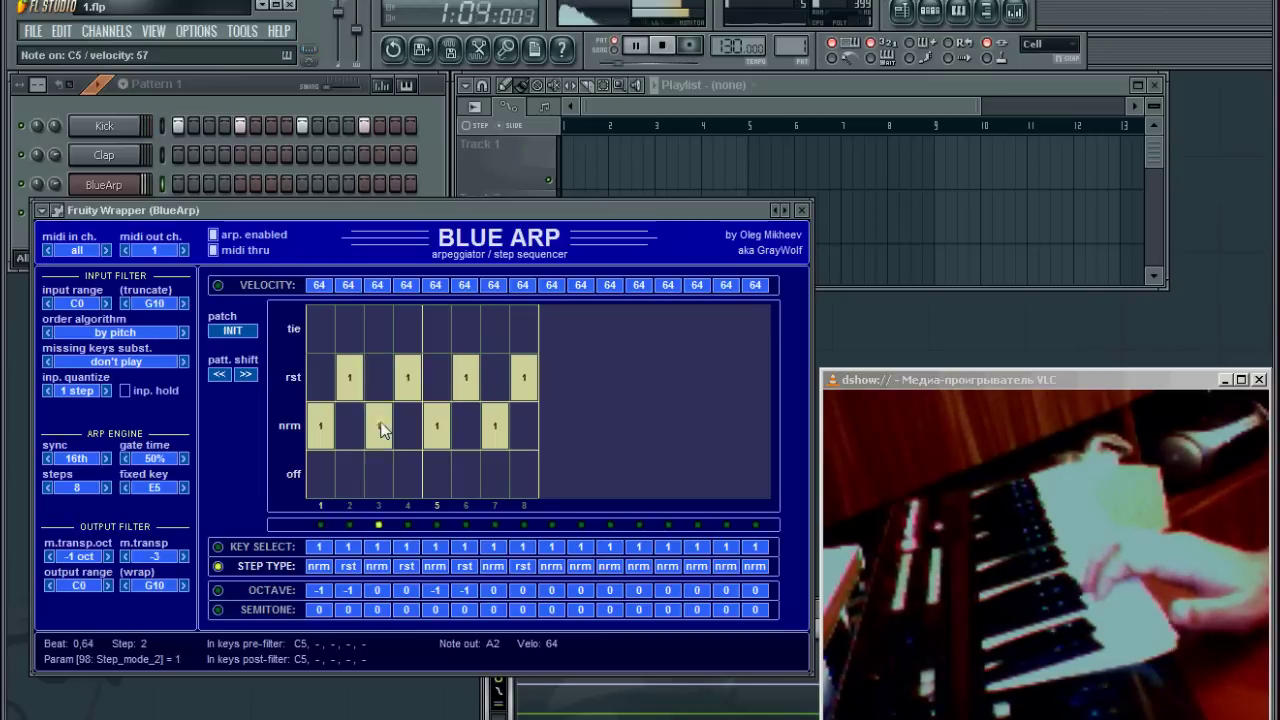
pyautogui.click(407, 428)
pyautogui.click(522, 427)
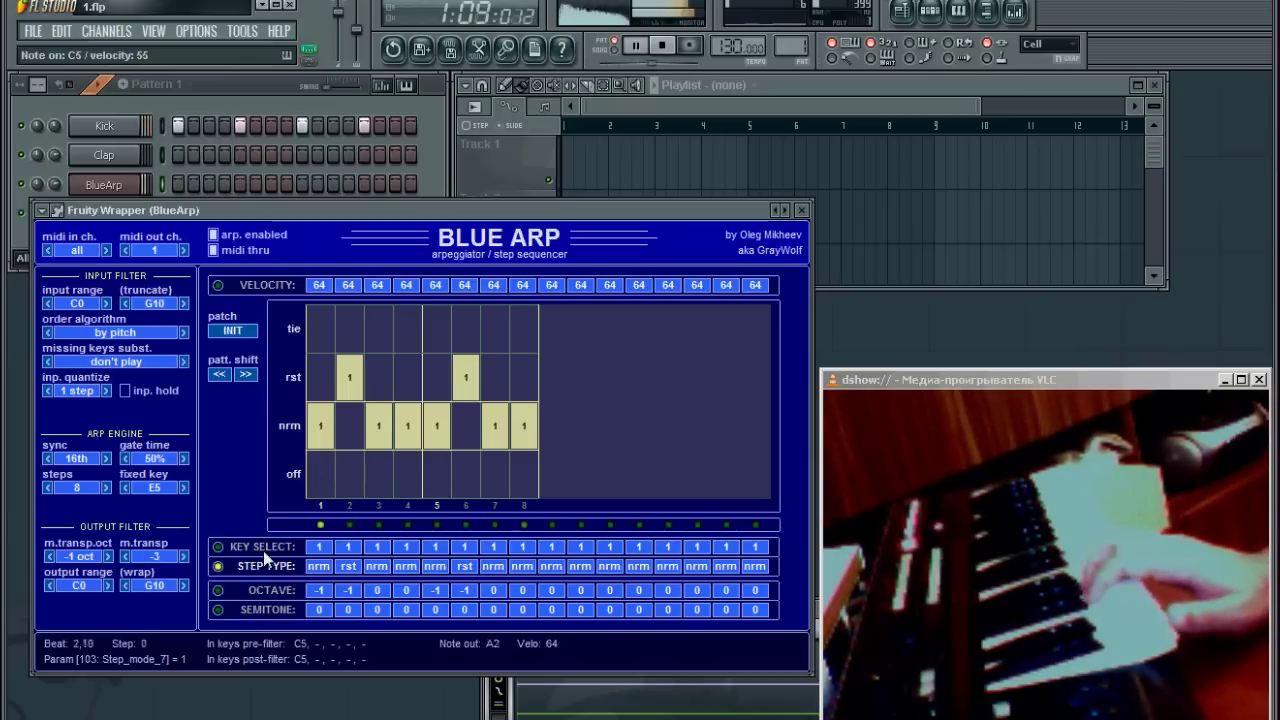
pyautogui.click(664, 46)
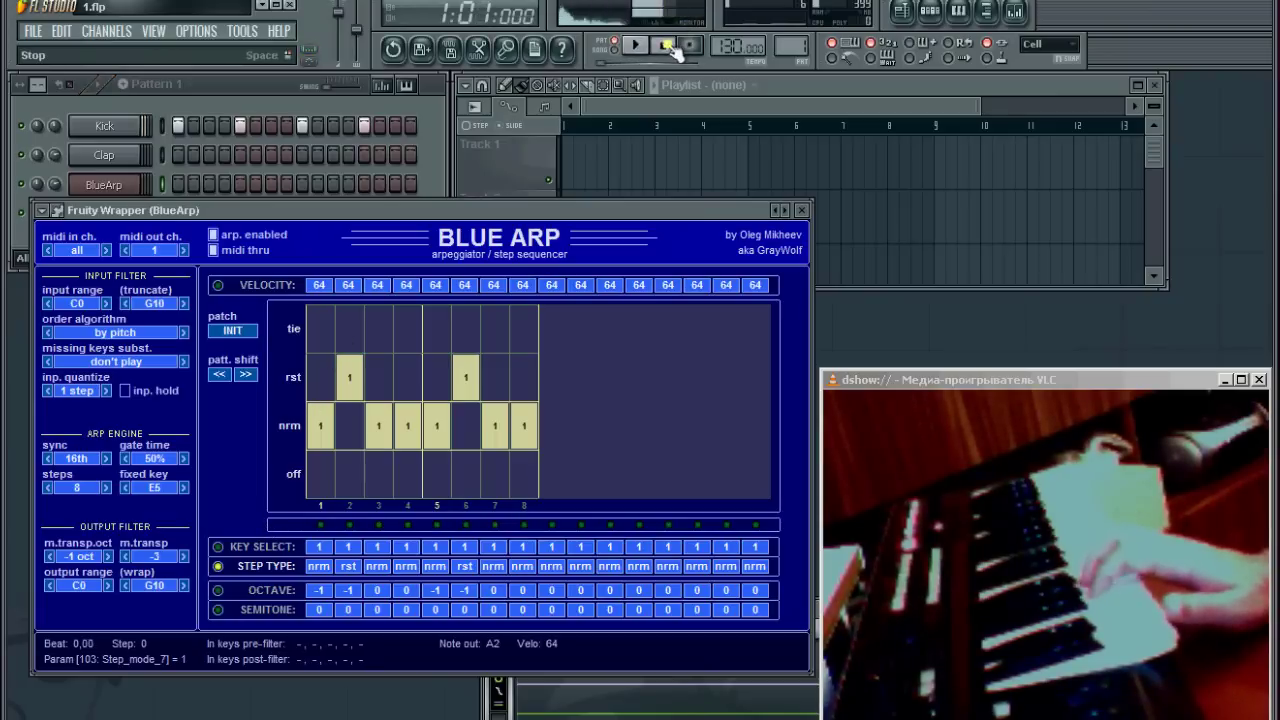
# - With playback stopped, set the key select lane to a rising 1, 2, 3, 4 pattern on steps 1–4 and 5–8
pyautogui.click(254, 549)
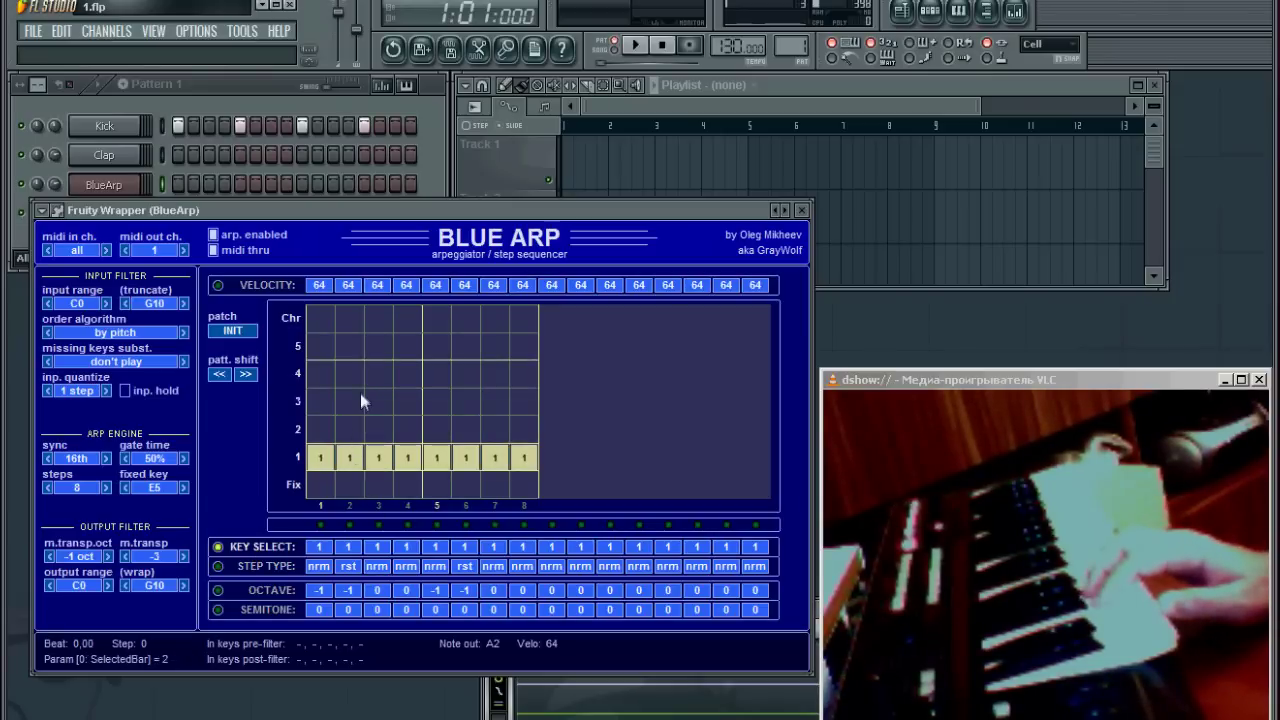
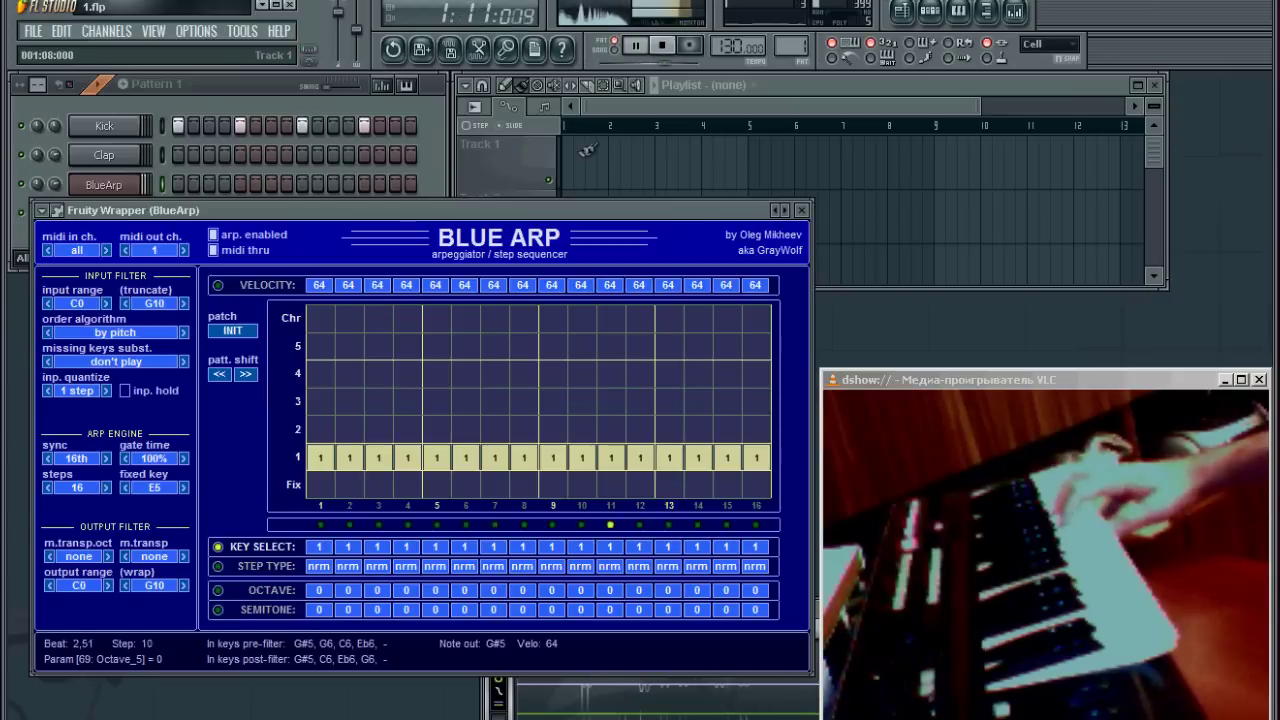
pyautogui.press('space')
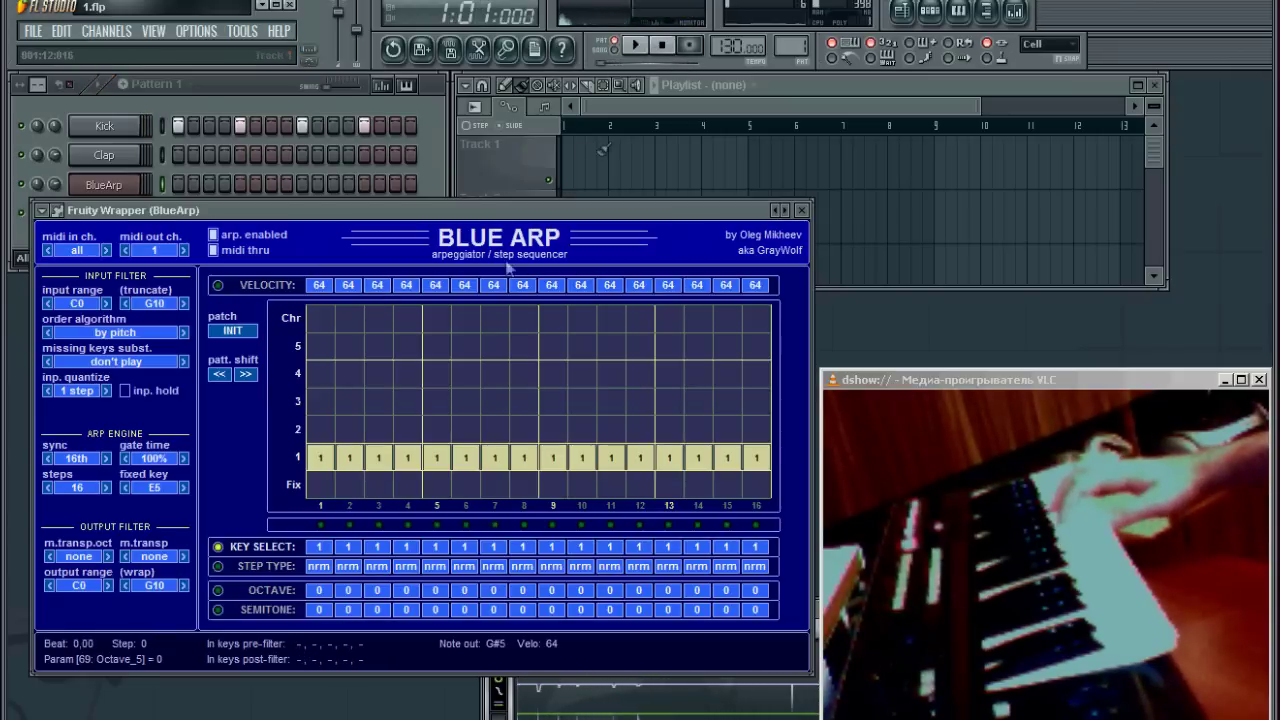
pyautogui.click(349, 429)
pyautogui.click(378, 401)
pyautogui.click(407, 374)
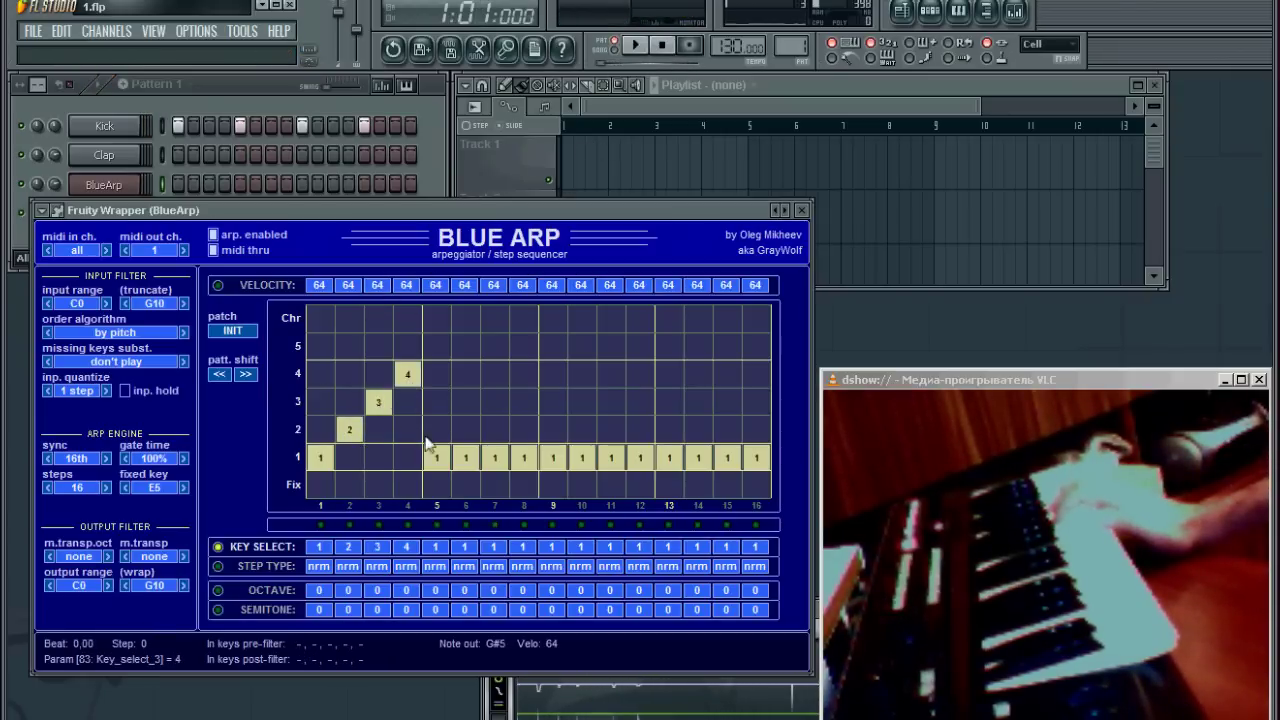
pyautogui.click(494, 401)
pyautogui.click(523, 374)
# - Repeat the rising 1, 2, 3, 4 key select pattern on steps 9–12 and 13–16
pyautogui.click(581, 429)
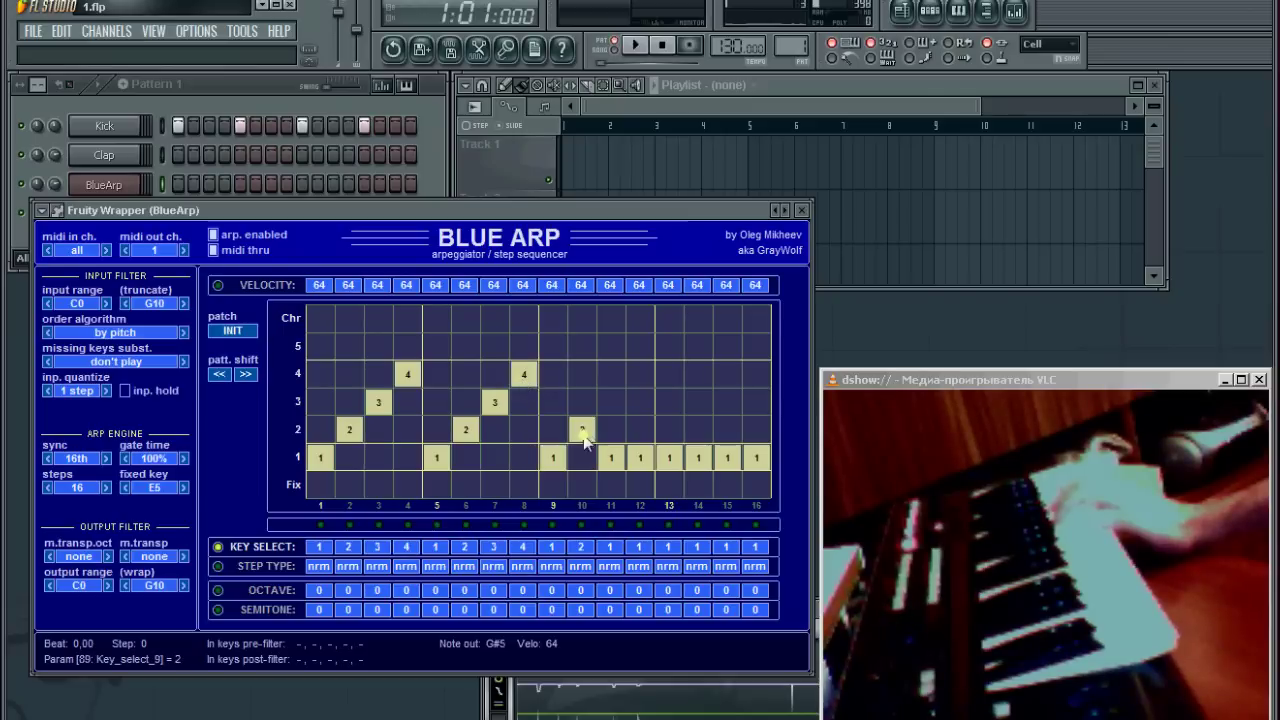
pyautogui.click(611, 401)
pyautogui.click(640, 374)
pyautogui.click(698, 429)
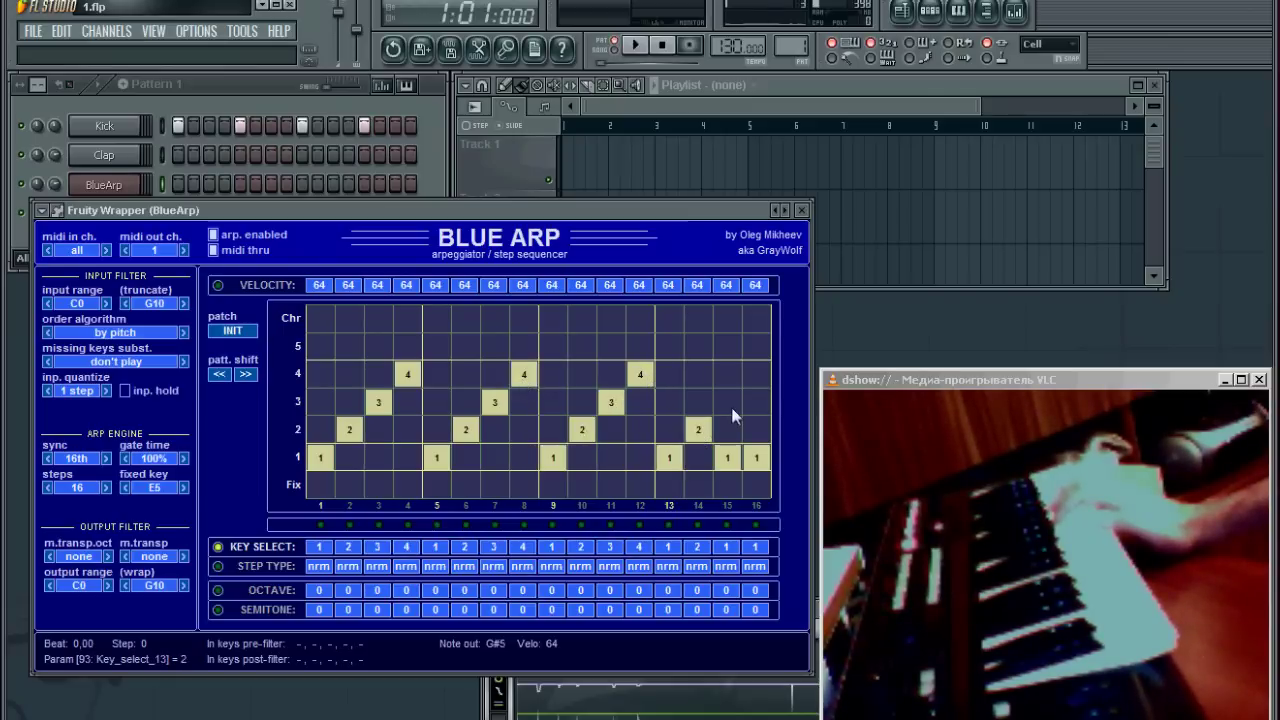
pyautogui.click(757, 378)
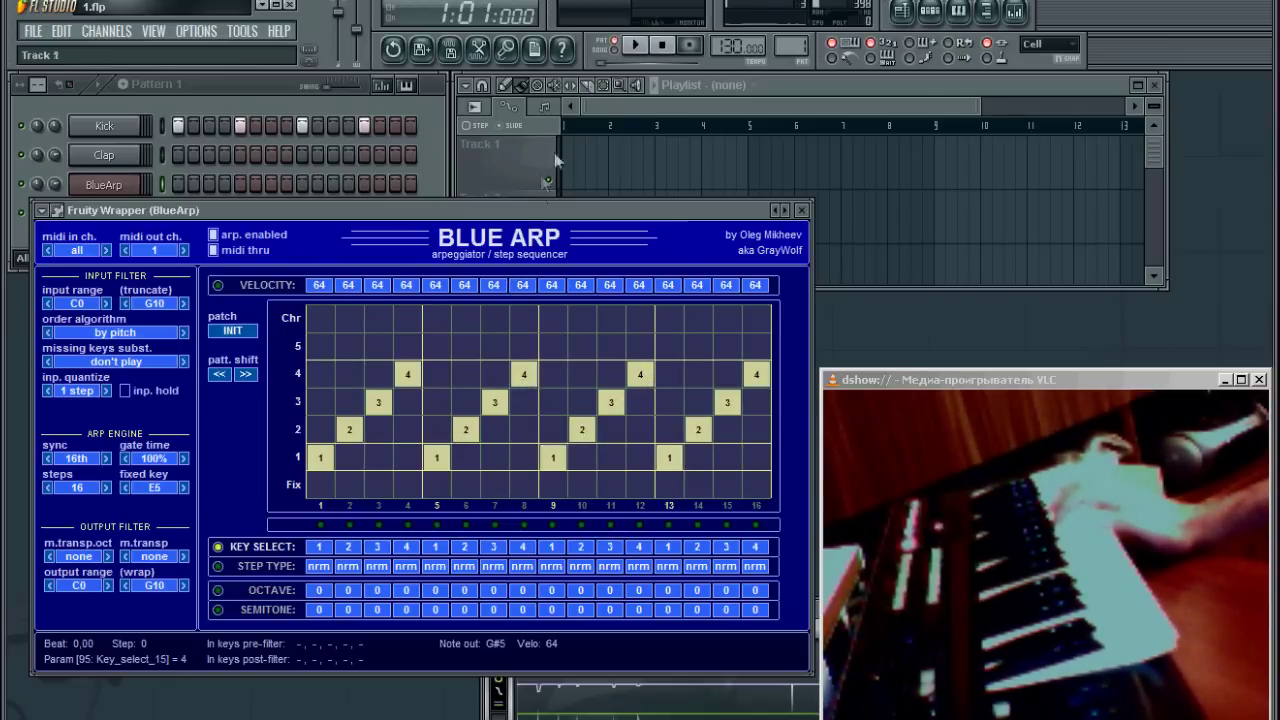
# - Start and stop playback three times to audition the key select pattern with different held keys
pyautogui.click(636, 46)
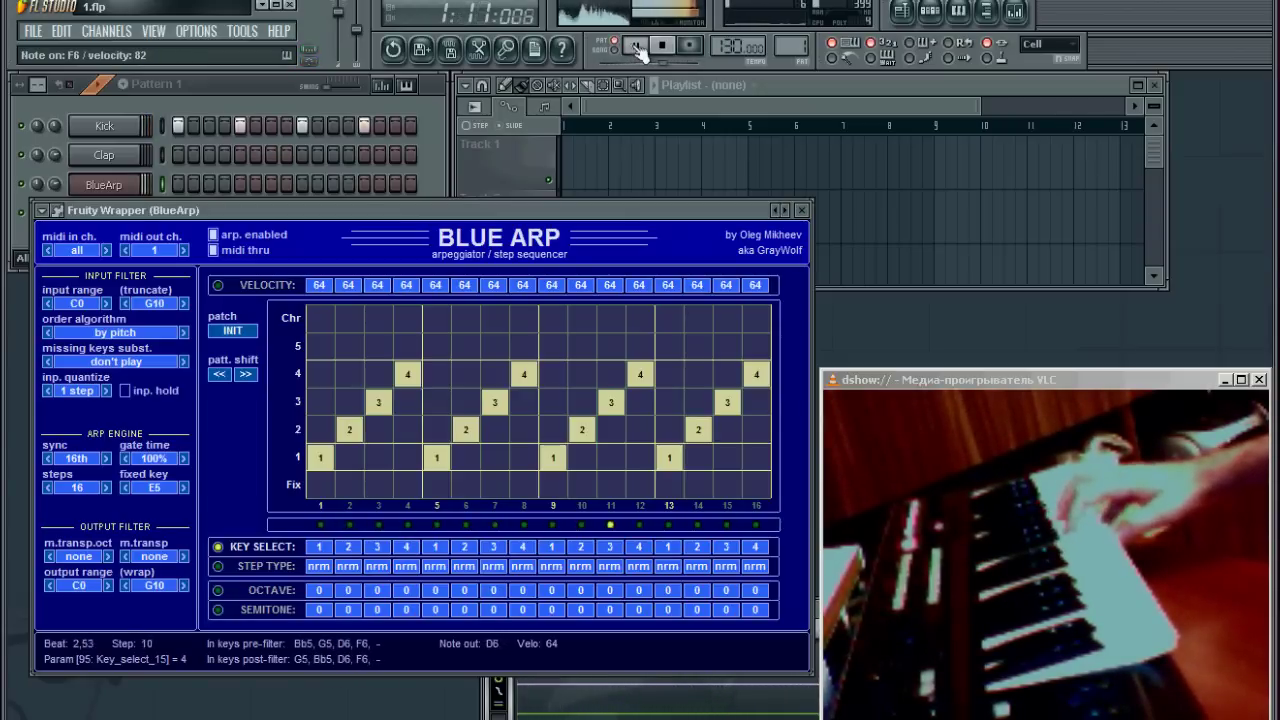
pyautogui.click(662, 47)
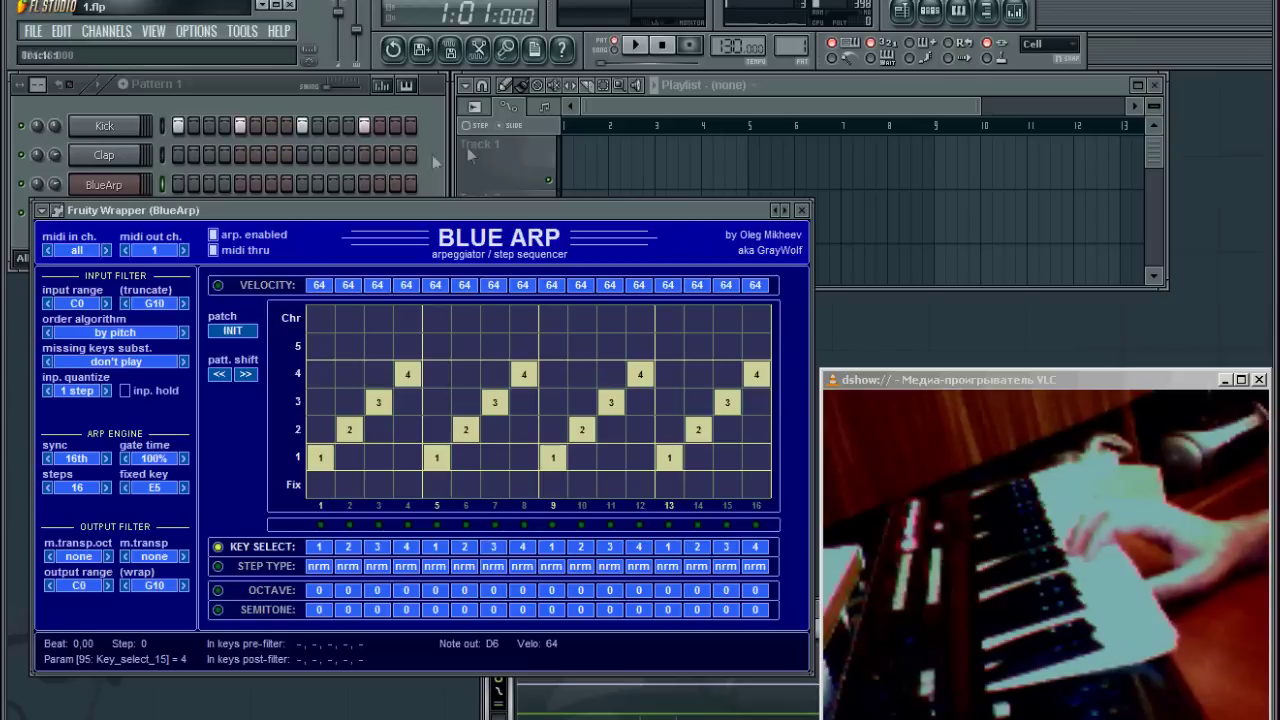
pyautogui.click(638, 46)
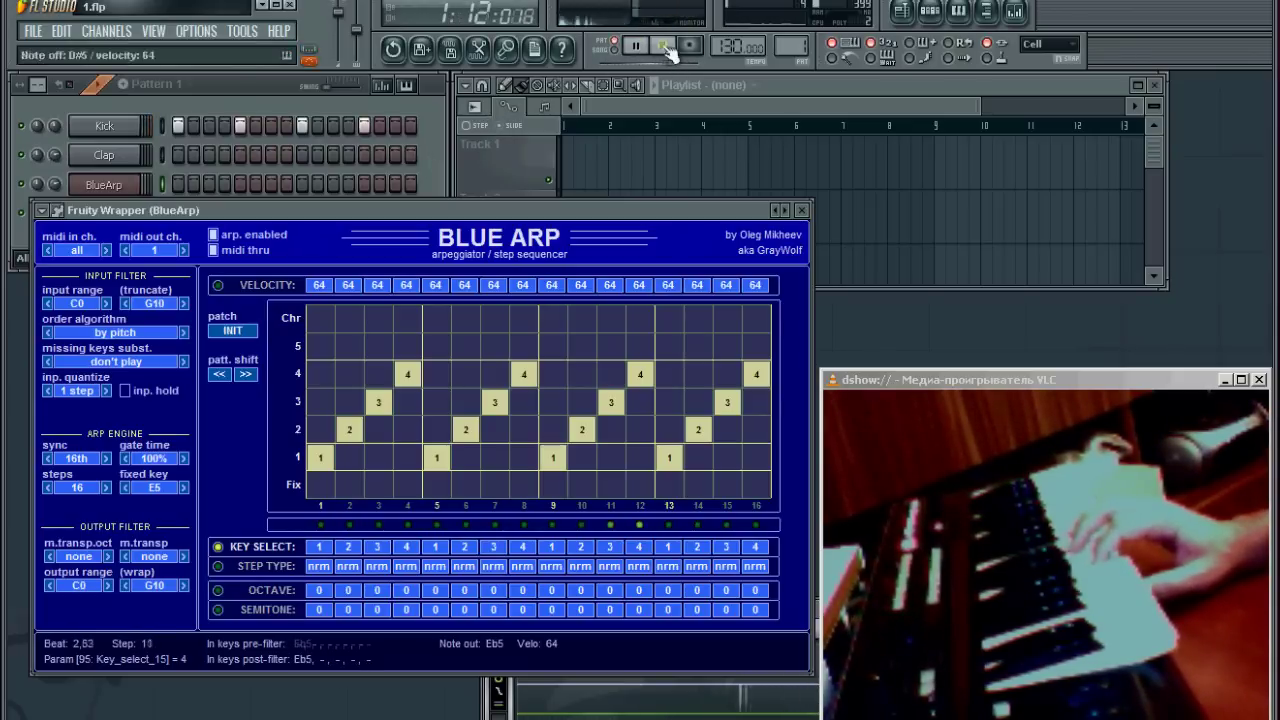
pyautogui.click(662, 45)
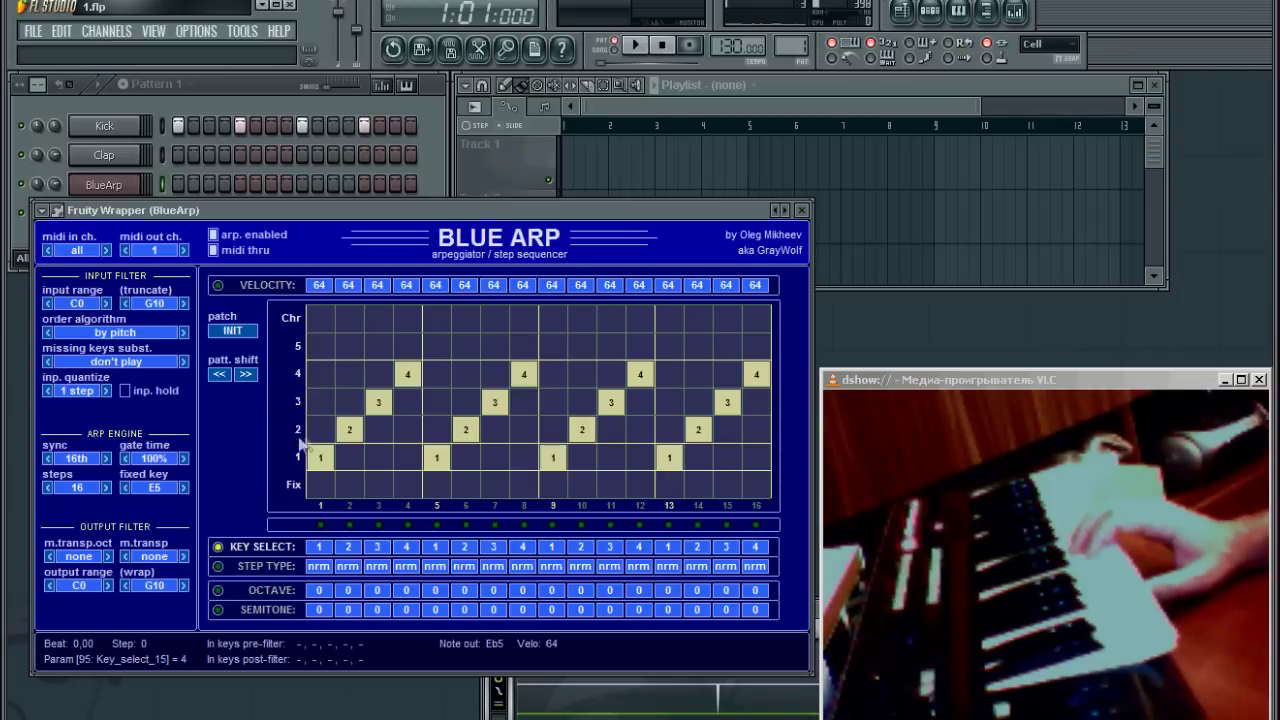
pyautogui.click(643, 52)
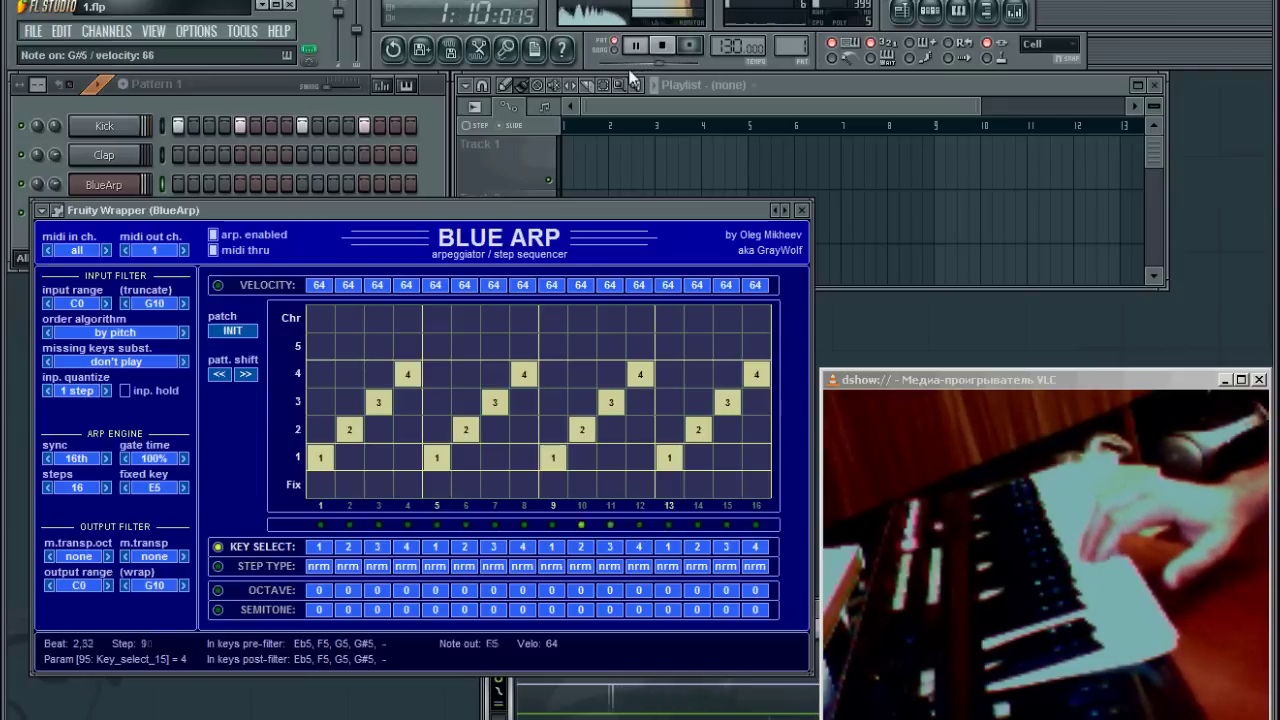
pyautogui.click(662, 47)
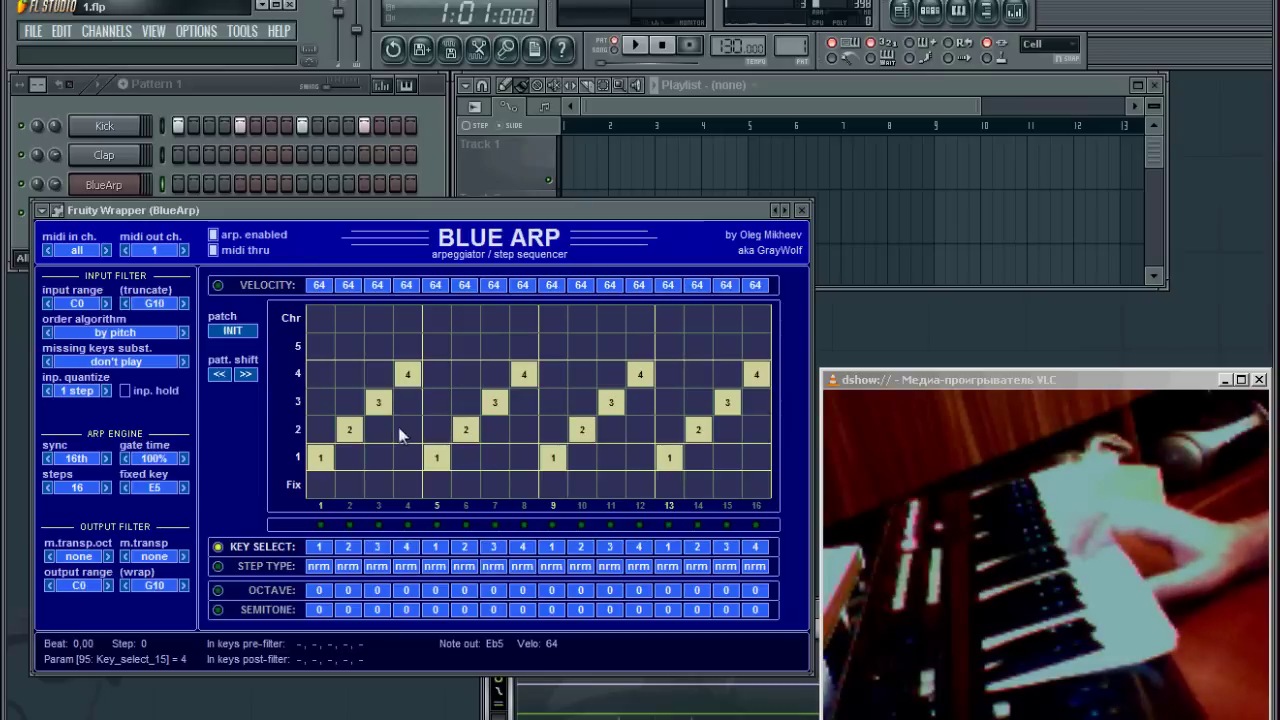
# - Set the missing keys substitution to cyclic, audition the pattern, and stop playback
pyautogui.click(183, 362)
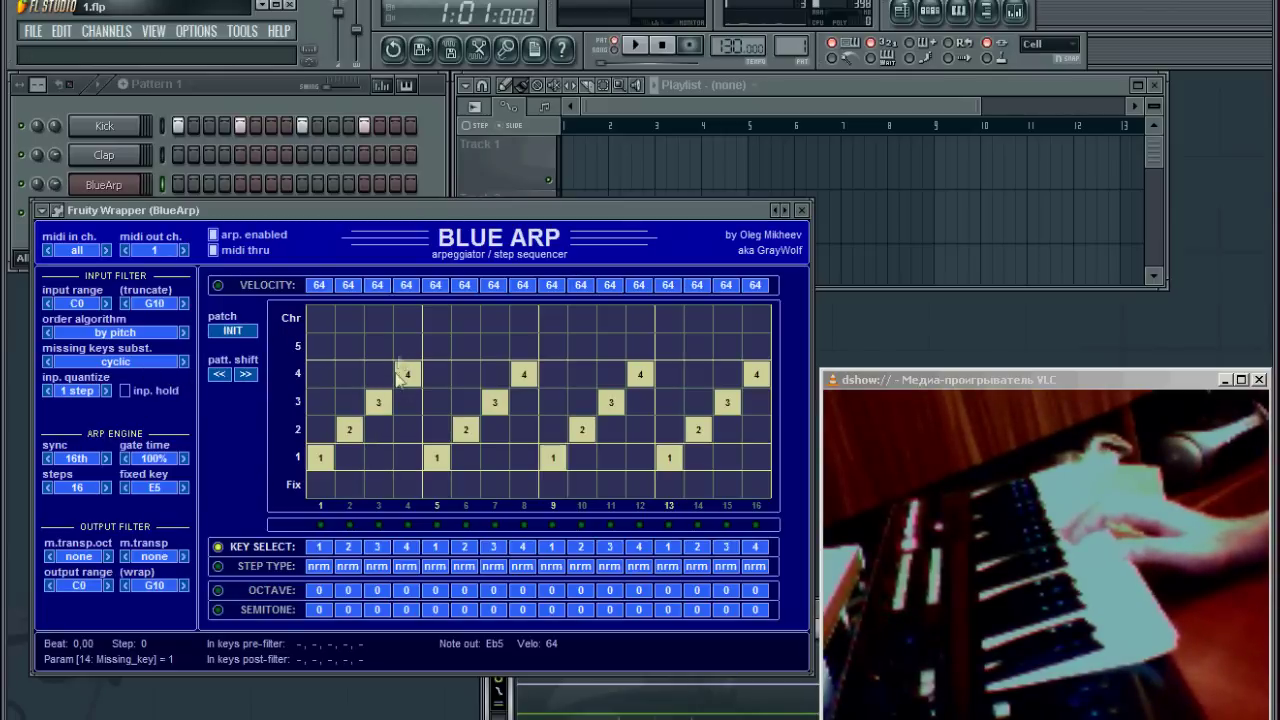
pyautogui.click(638, 47)
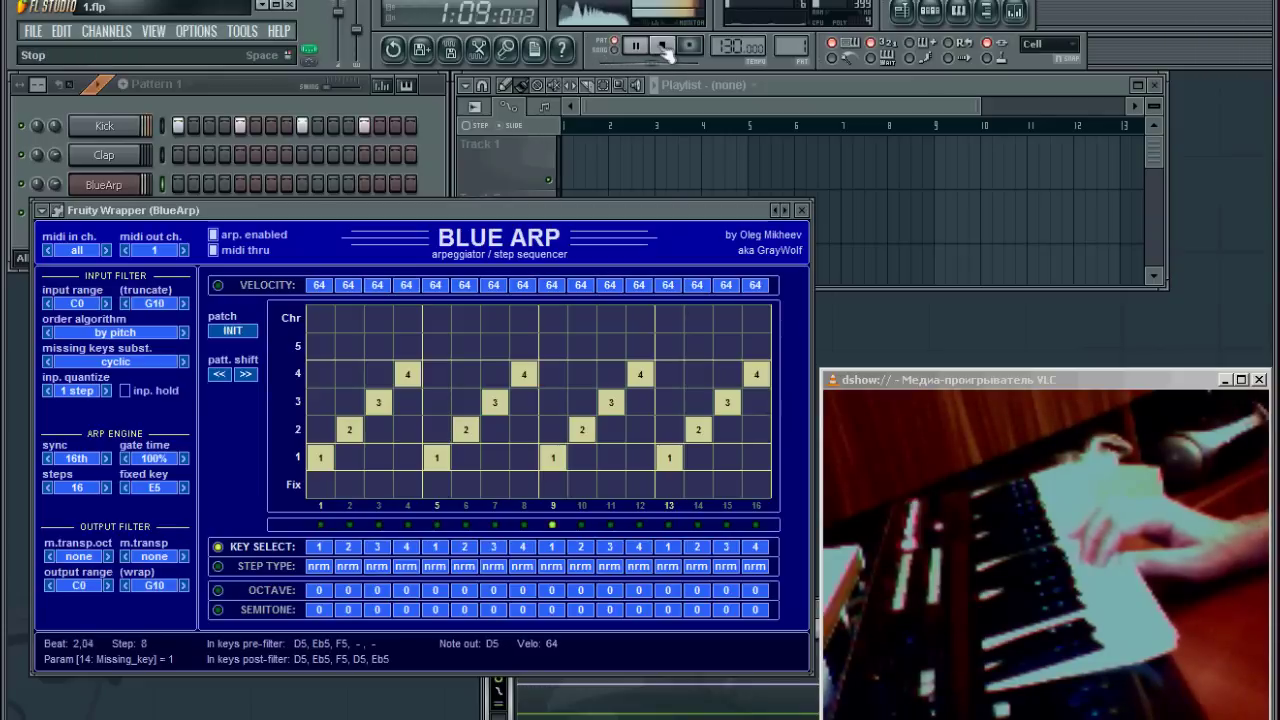
pyautogui.click(663, 48)
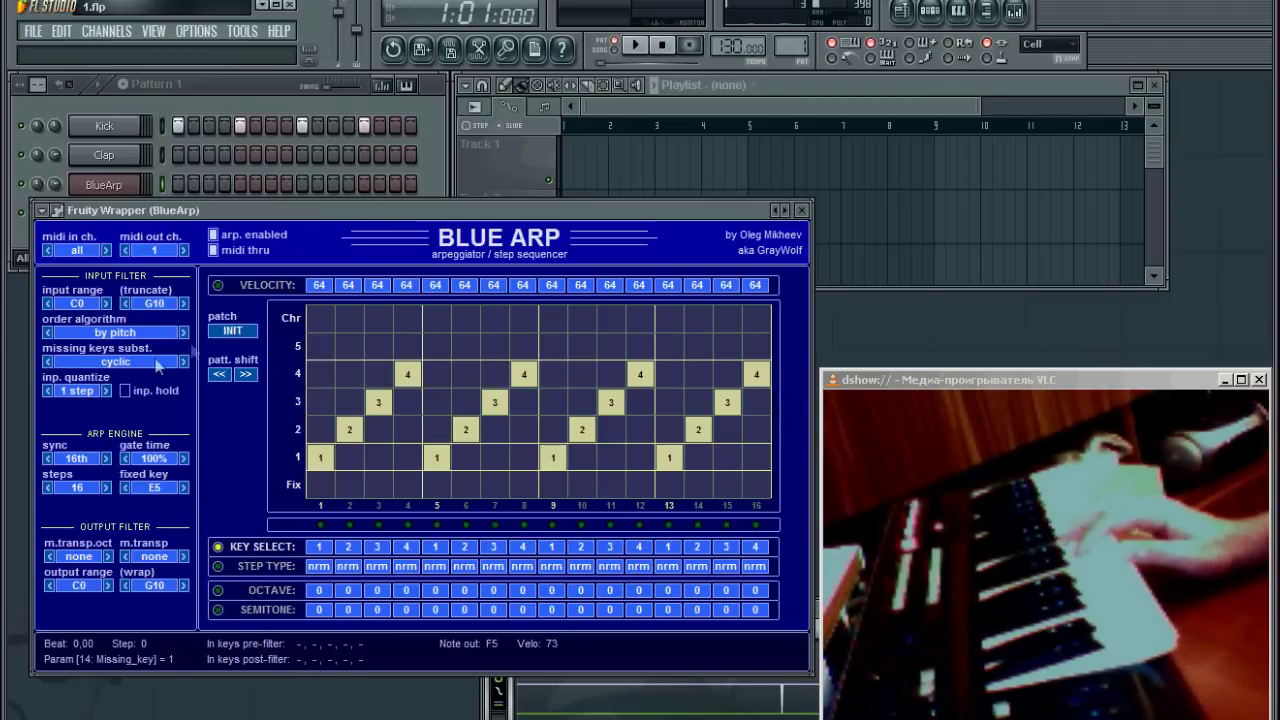
# - Set the missing keys substitution to last key and start playback
pyautogui.moveTo(127, 370); pyautogui.dragTo(133, 330)
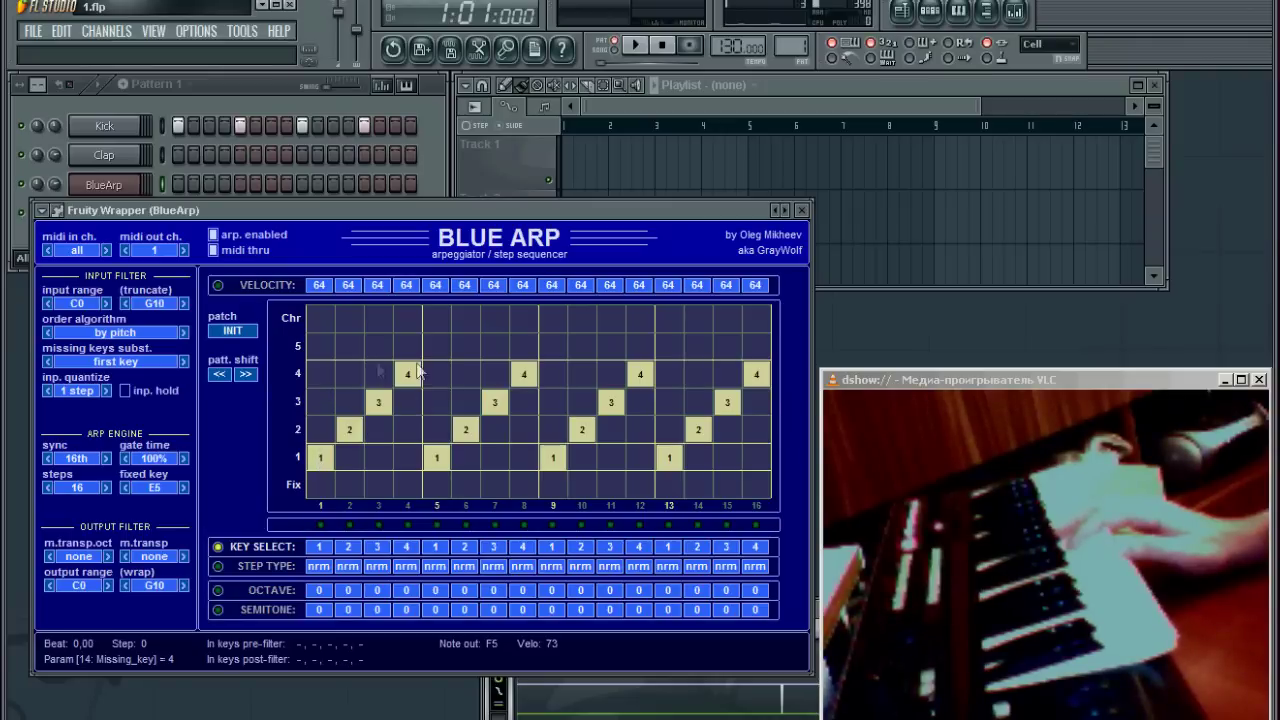
pyautogui.click(184, 362)
pyautogui.click(184, 362)
pyautogui.click(184, 362)
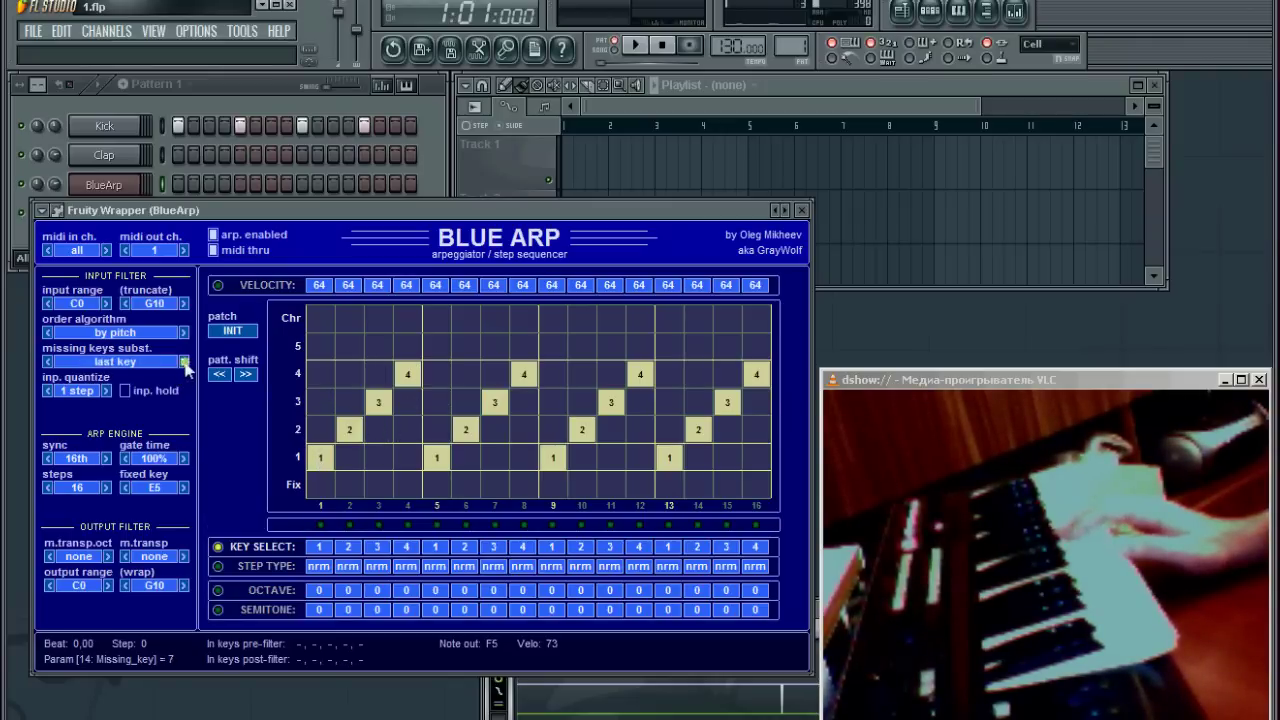
pyautogui.click(636, 46)
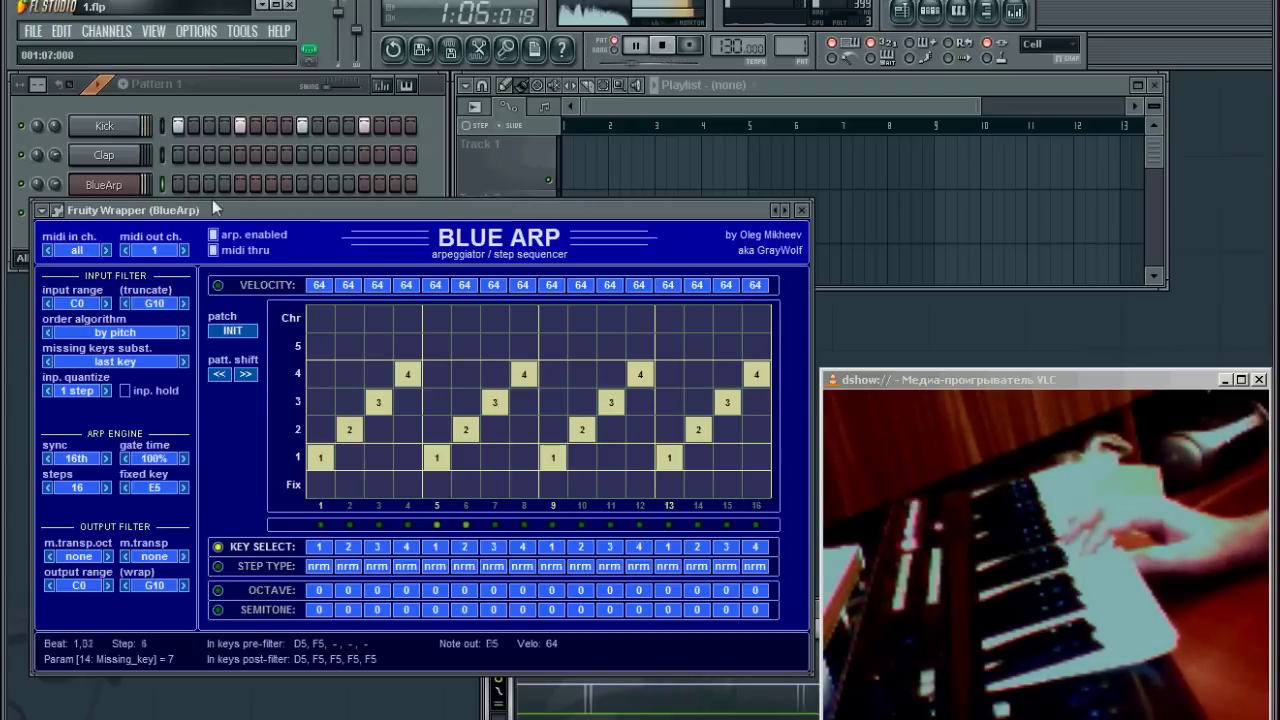
# - Set the missing keys substitution to first key while the pattern plays
pyautogui.click(49, 363)
pyautogui.click(49, 363)
pyautogui.click(50, 363)
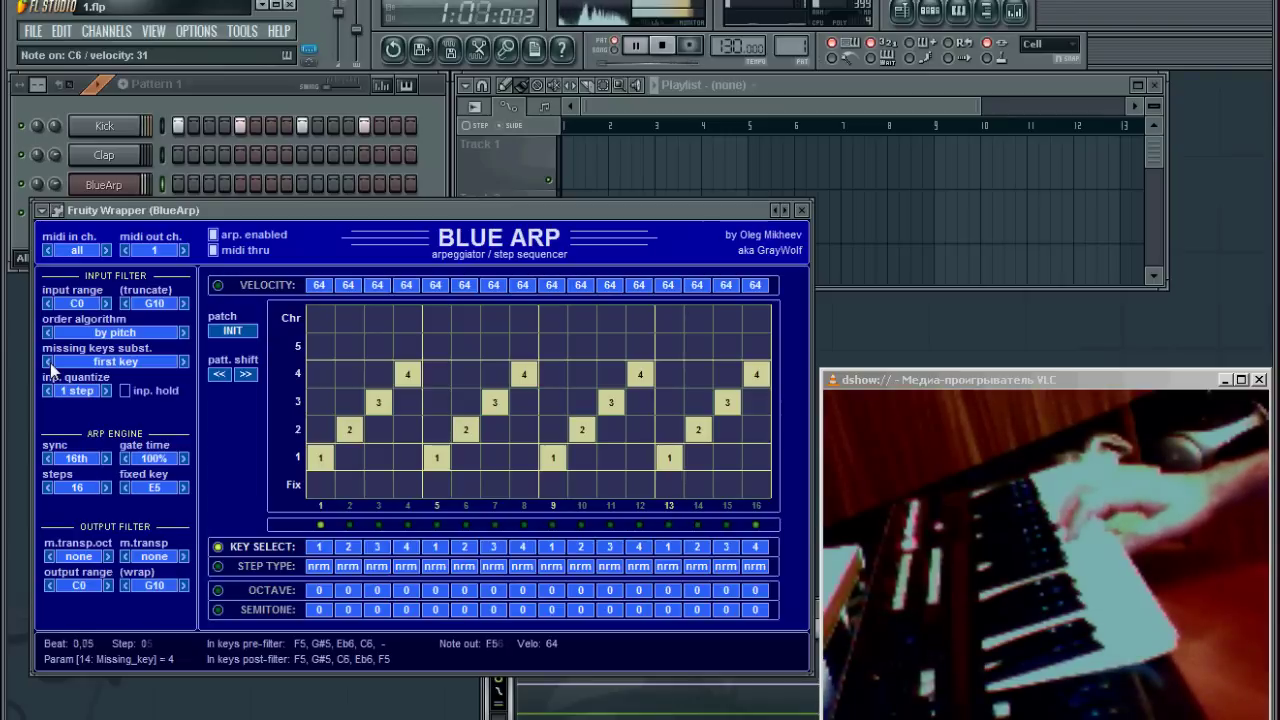
# - Stop playback and enable the delay effect in Sylenth1 with its dry/wet at 61.43 %, and close the synth window
pyautogui.click(662, 45)
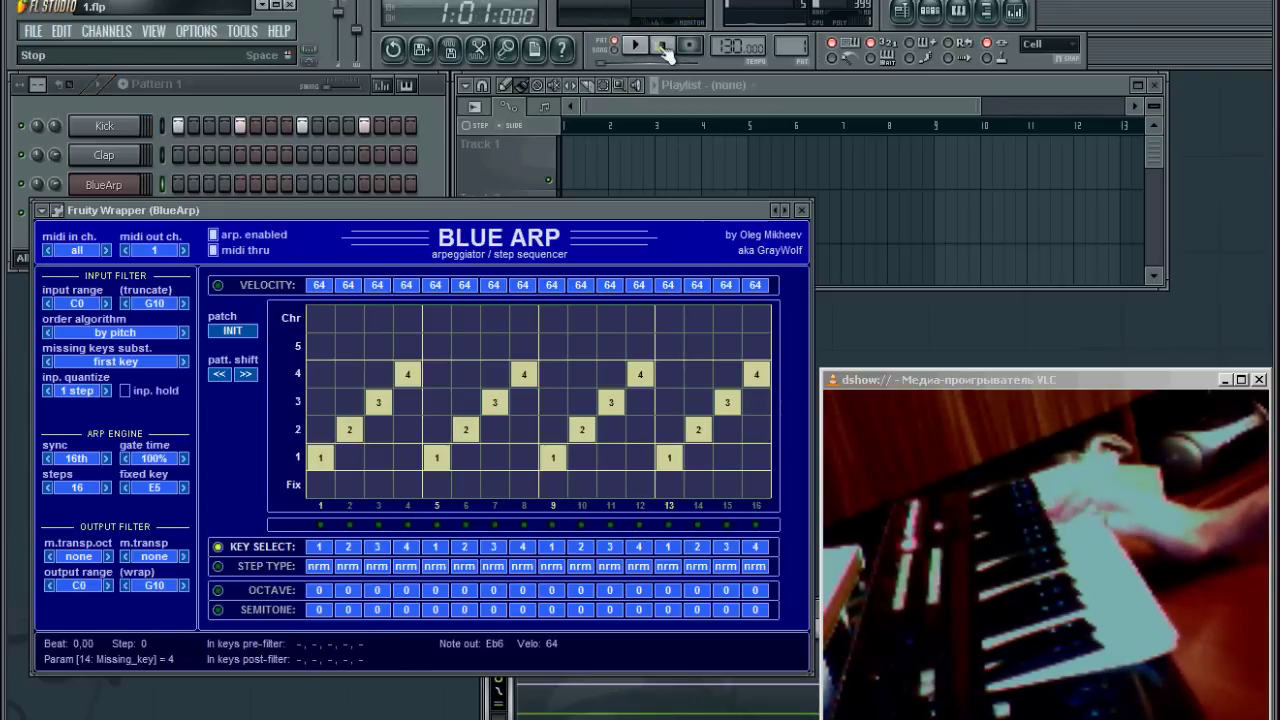
pyautogui.click(214, 102)
pyautogui.click(120, 213)
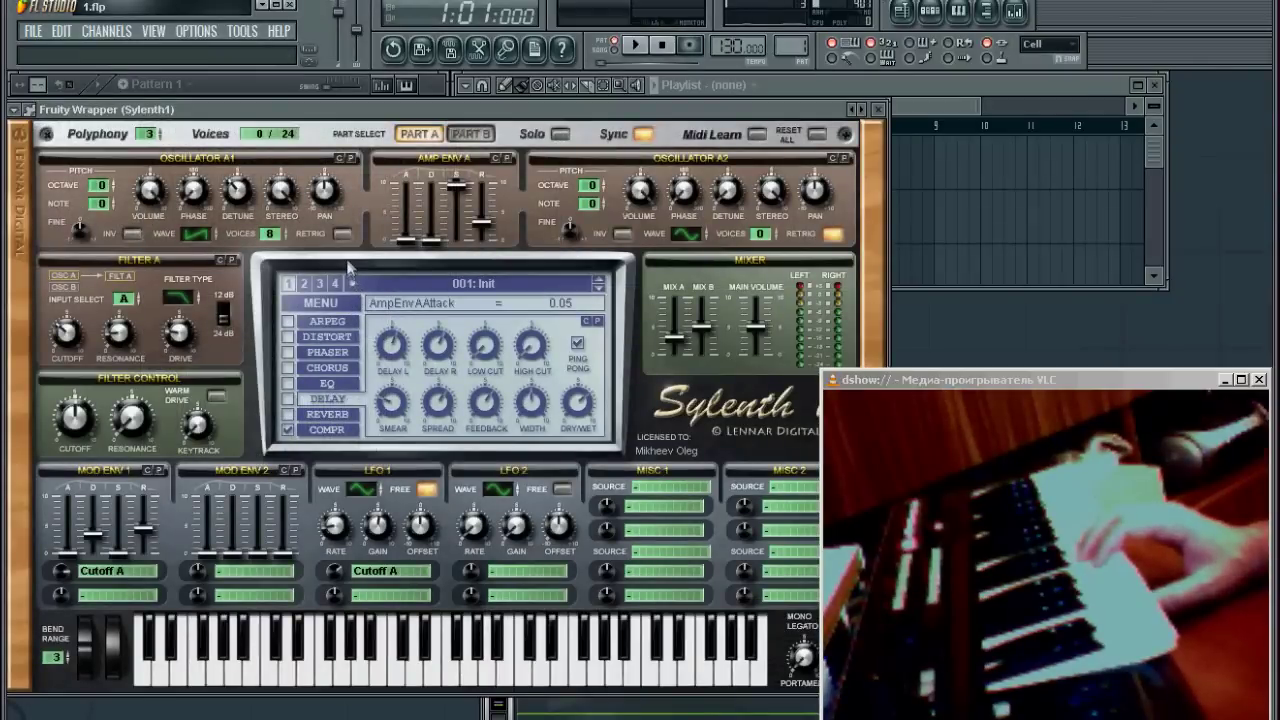
pyautogui.click(288, 398)
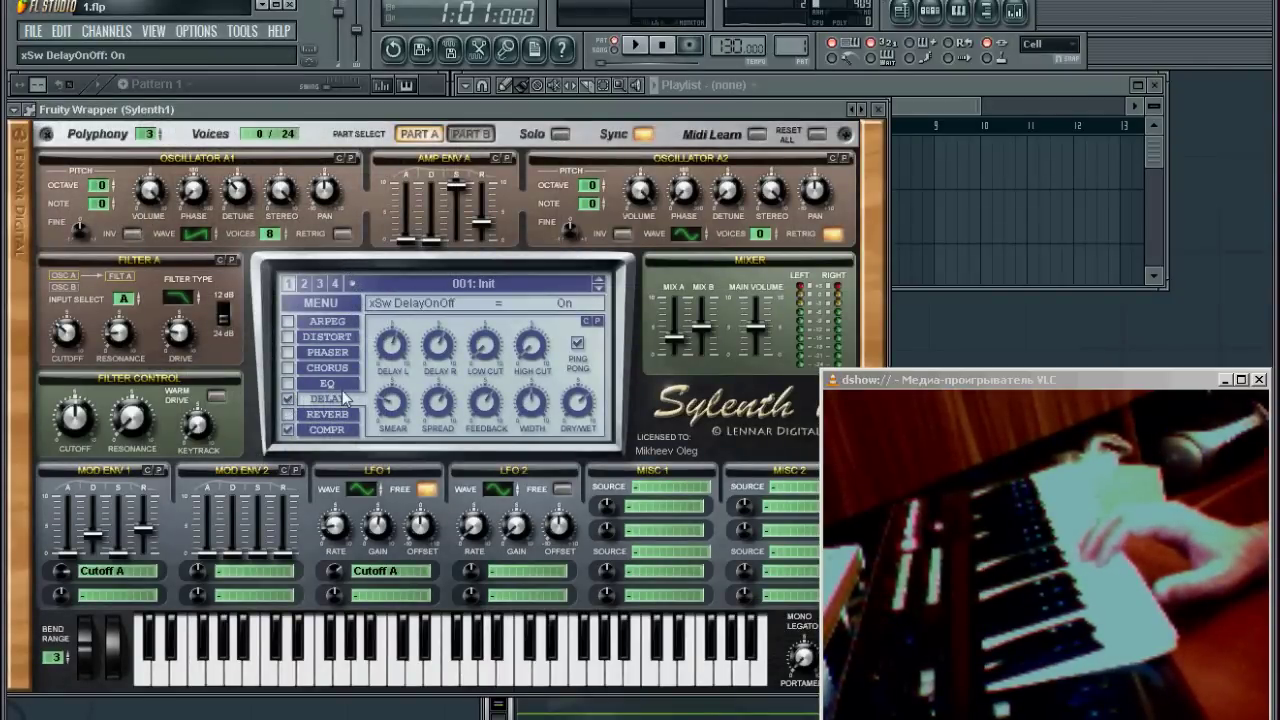
pyautogui.moveTo(578, 402); pyautogui.dragTo(578, 392)
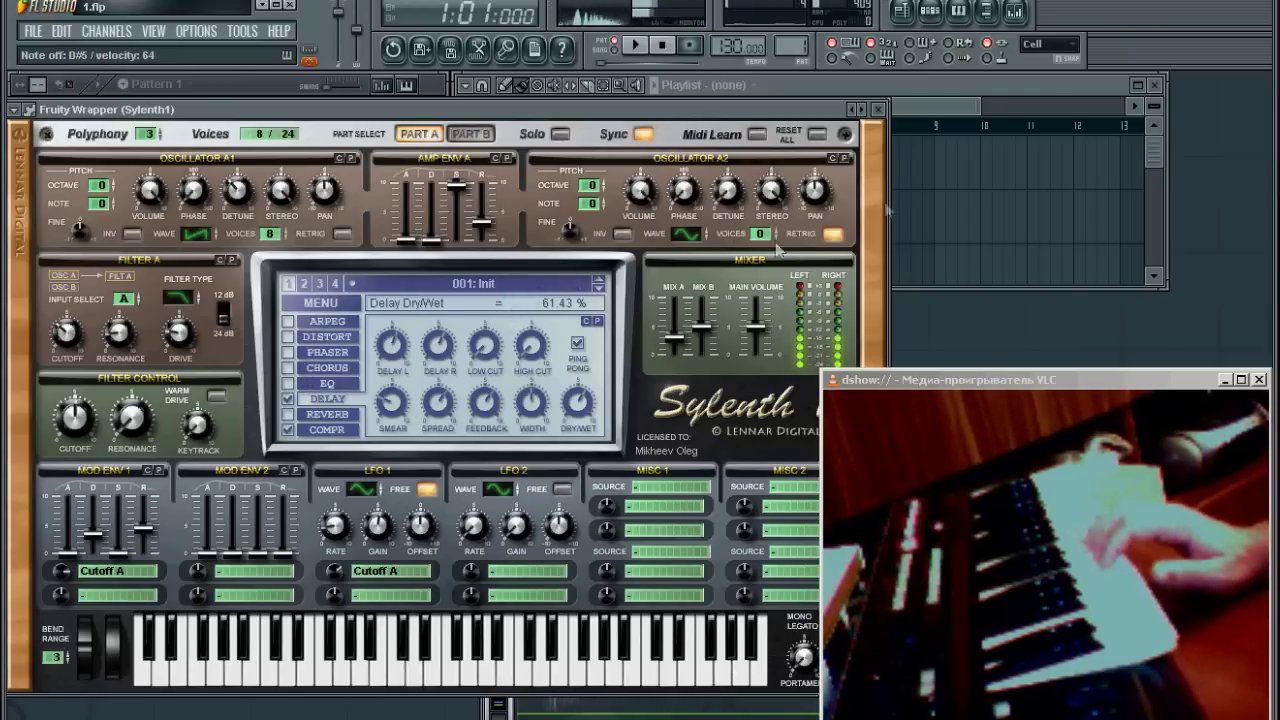
pyautogui.click(878, 108)
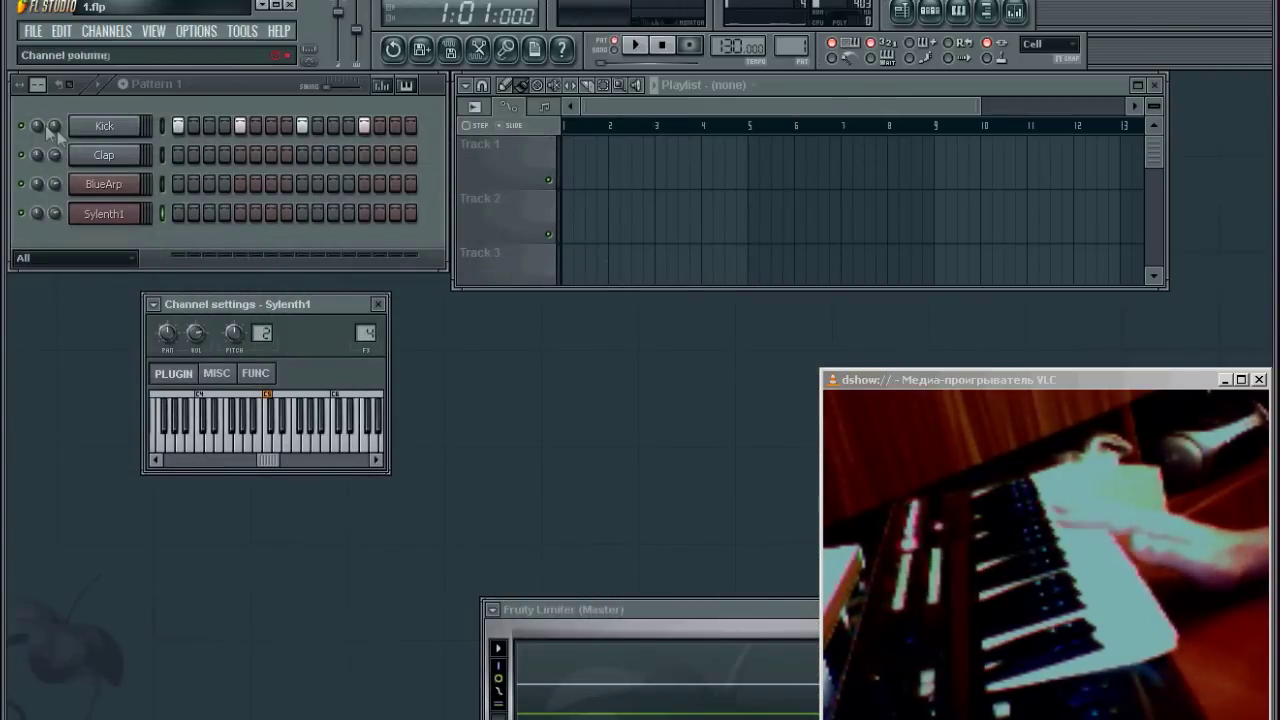
# - Reopen BlueArp, start playback, and set key select to 2 at step 5, 4 at step 10, 1 at steps 12 and 15, and 3 at step 16
pyautogui.click(110, 186)
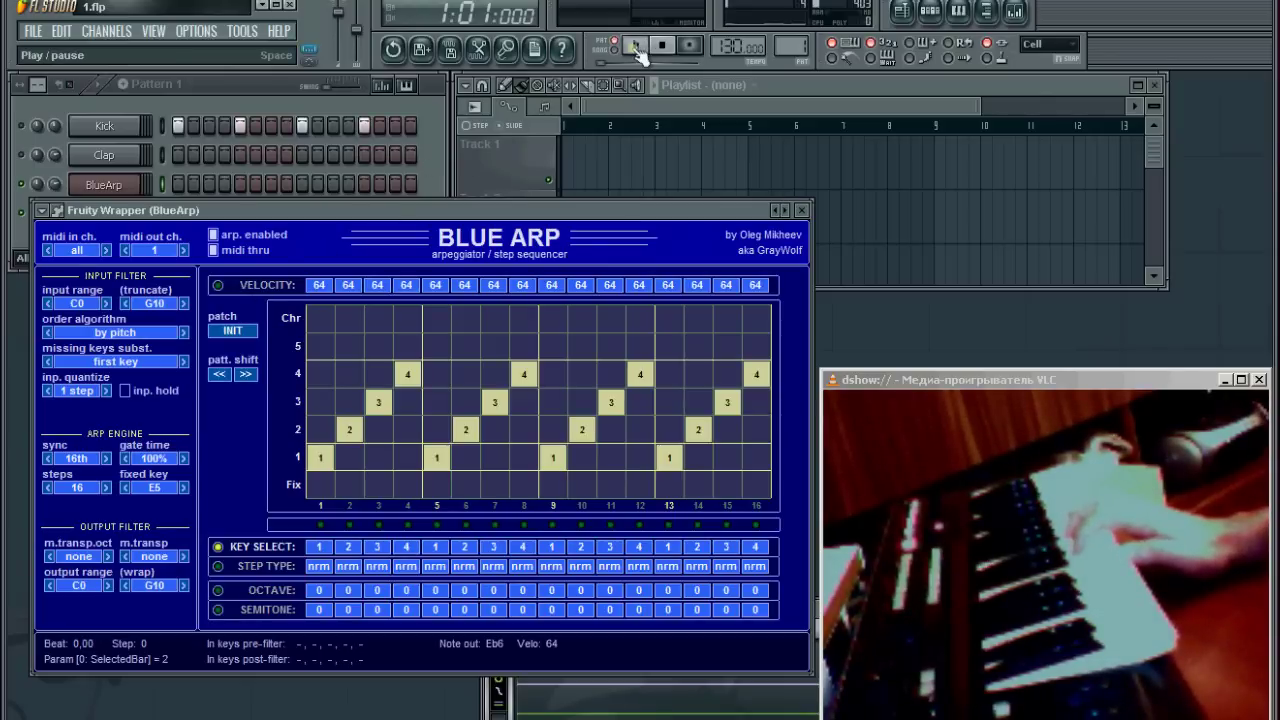
pyautogui.click(636, 46)
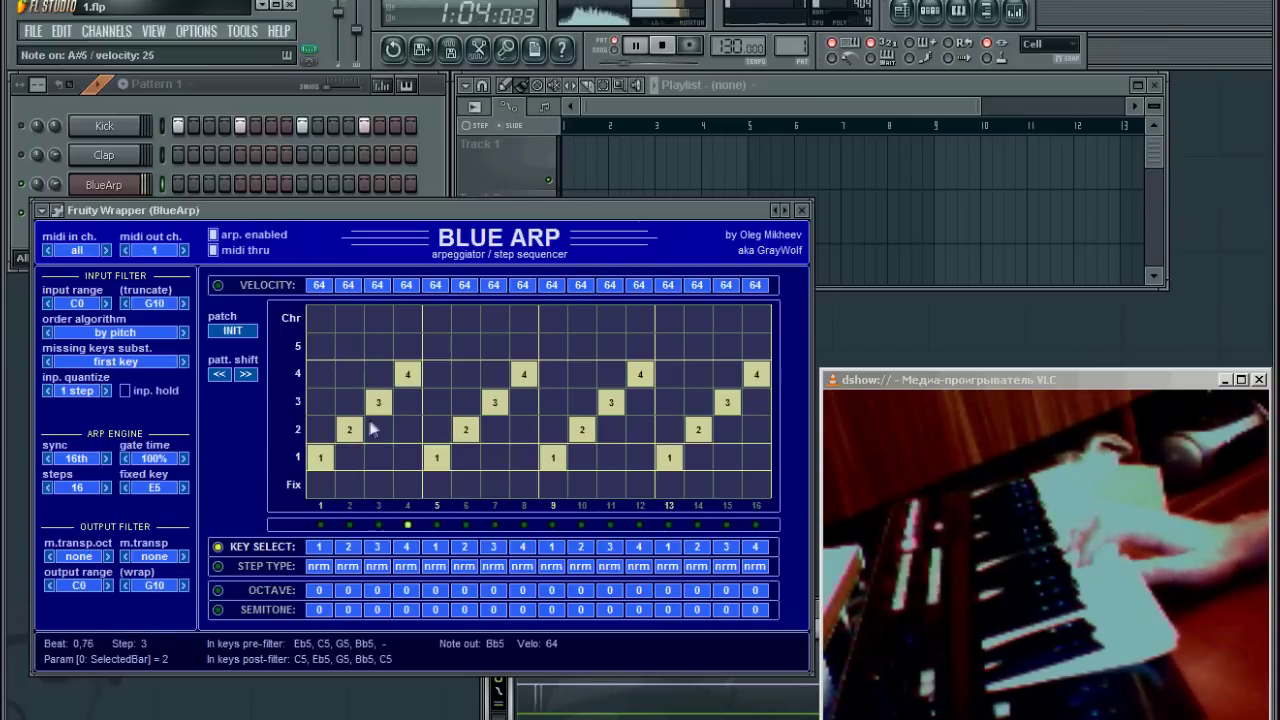
pyautogui.click(436, 429)
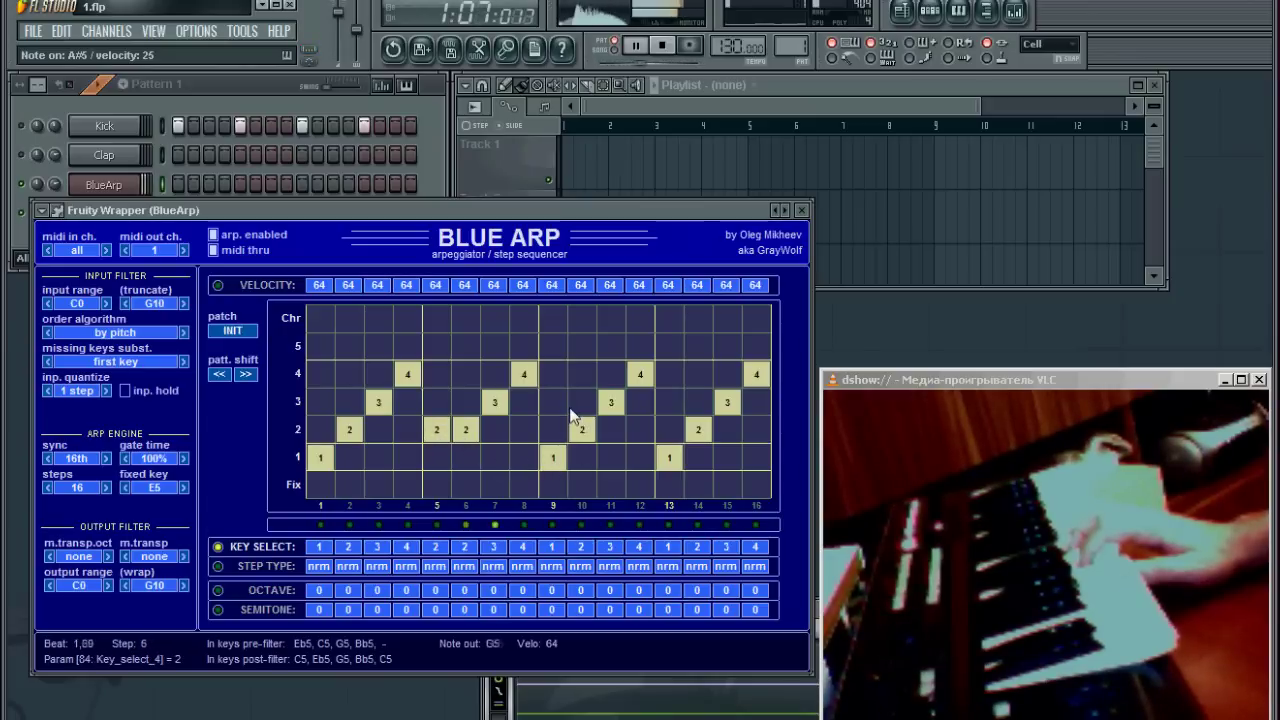
pyautogui.click(582, 374)
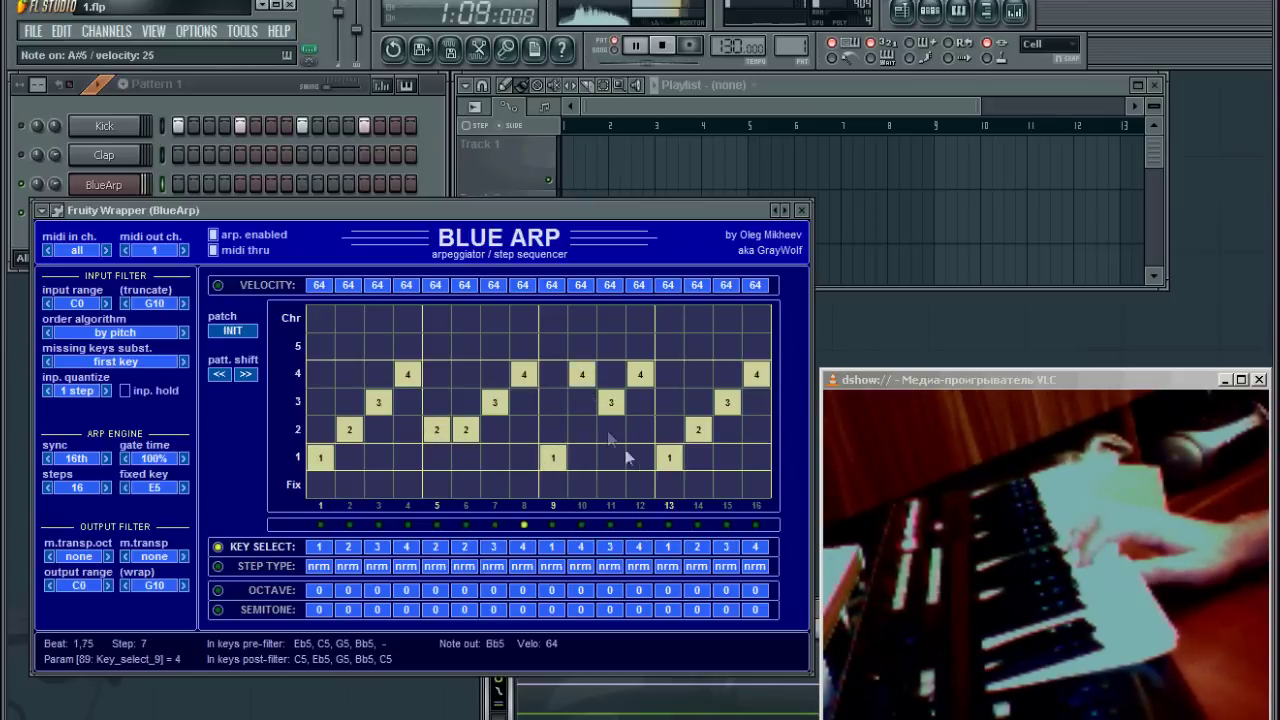
pyautogui.click(640, 457)
pyautogui.click(737, 457)
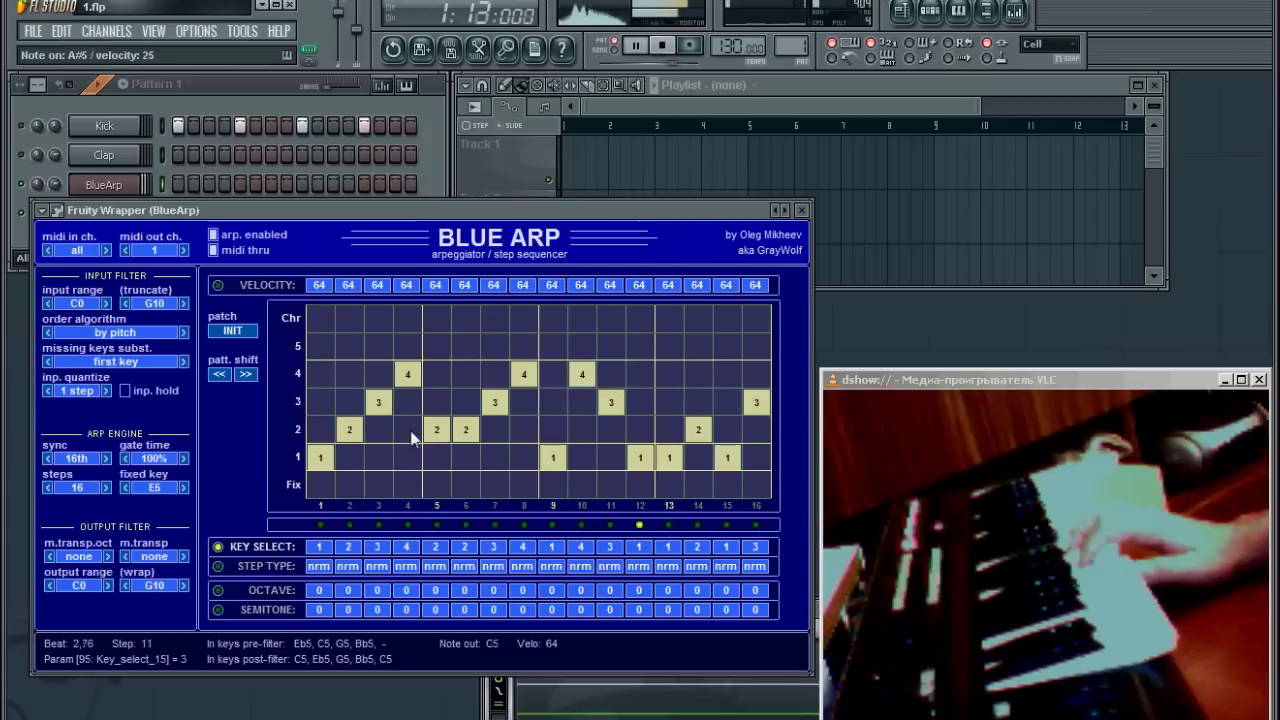
# - Set the key select value to 3 at step 5 and to 1 at step 4
pyautogui.click(439, 407)
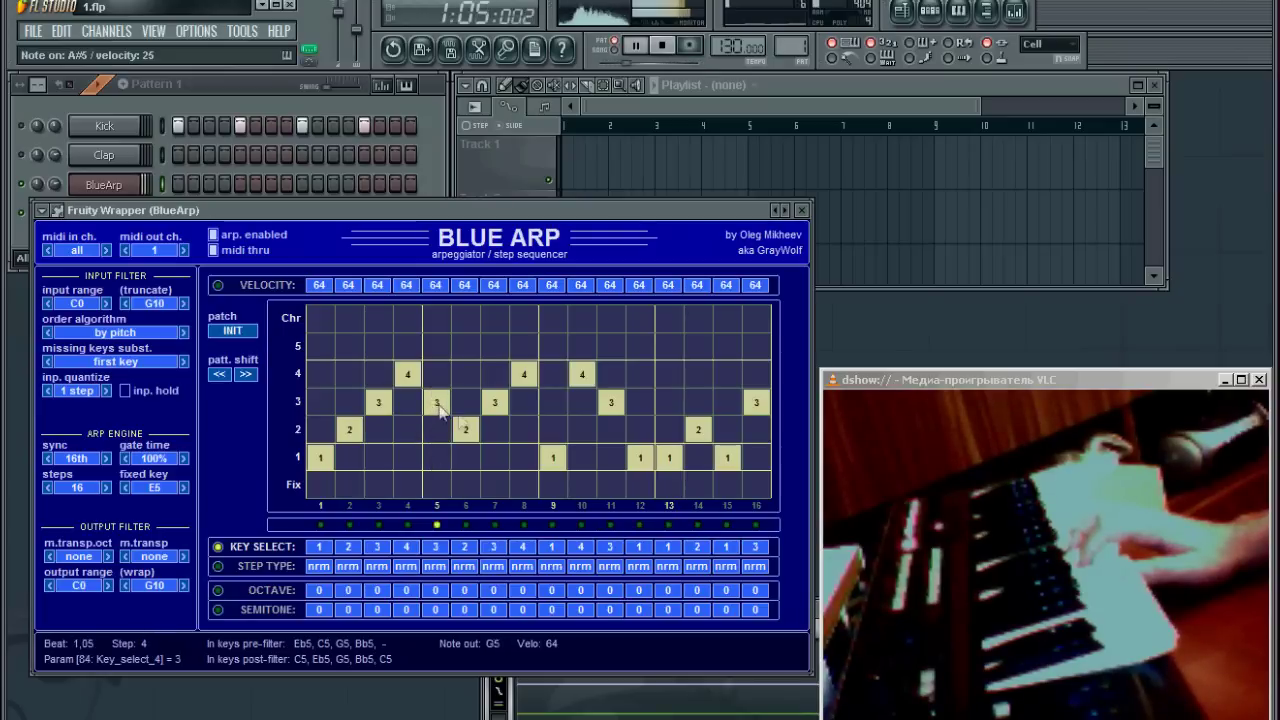
pyautogui.click(410, 485)
pyautogui.click(412, 460)
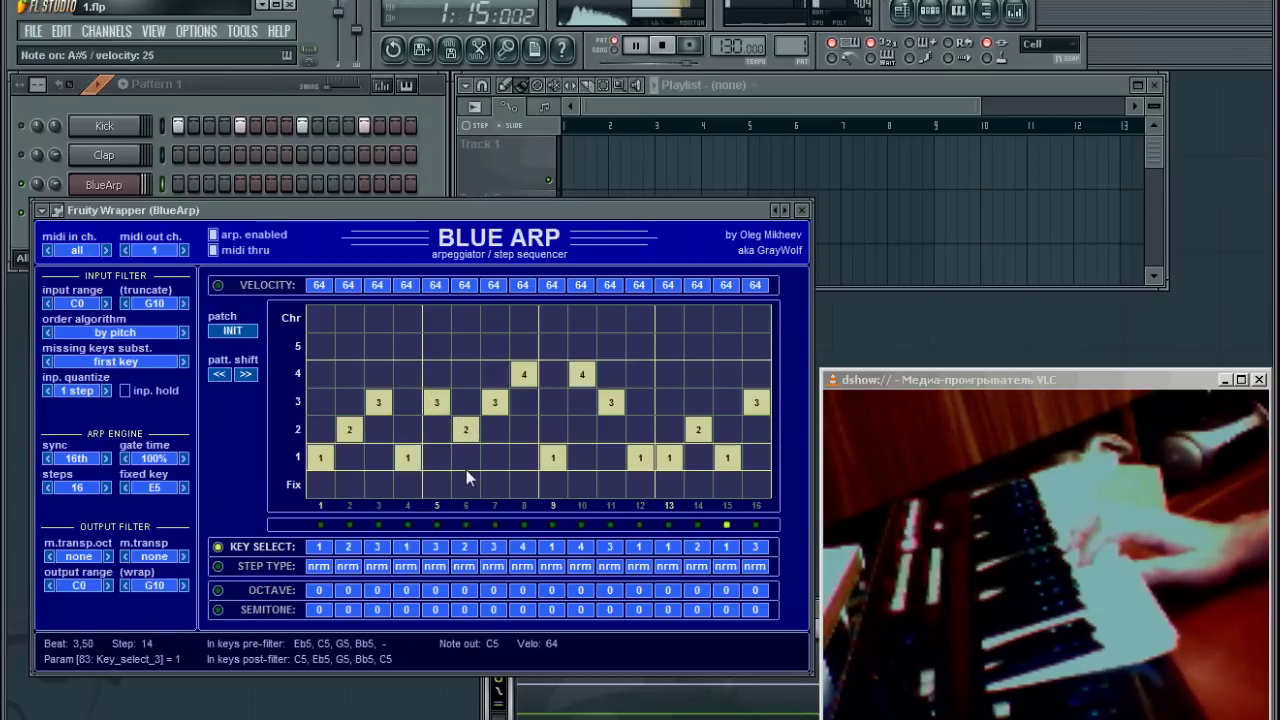
# - In the octave lane, set steps 1, 4, 9, 13 and 15 to -1
pyautogui.click(263, 591)
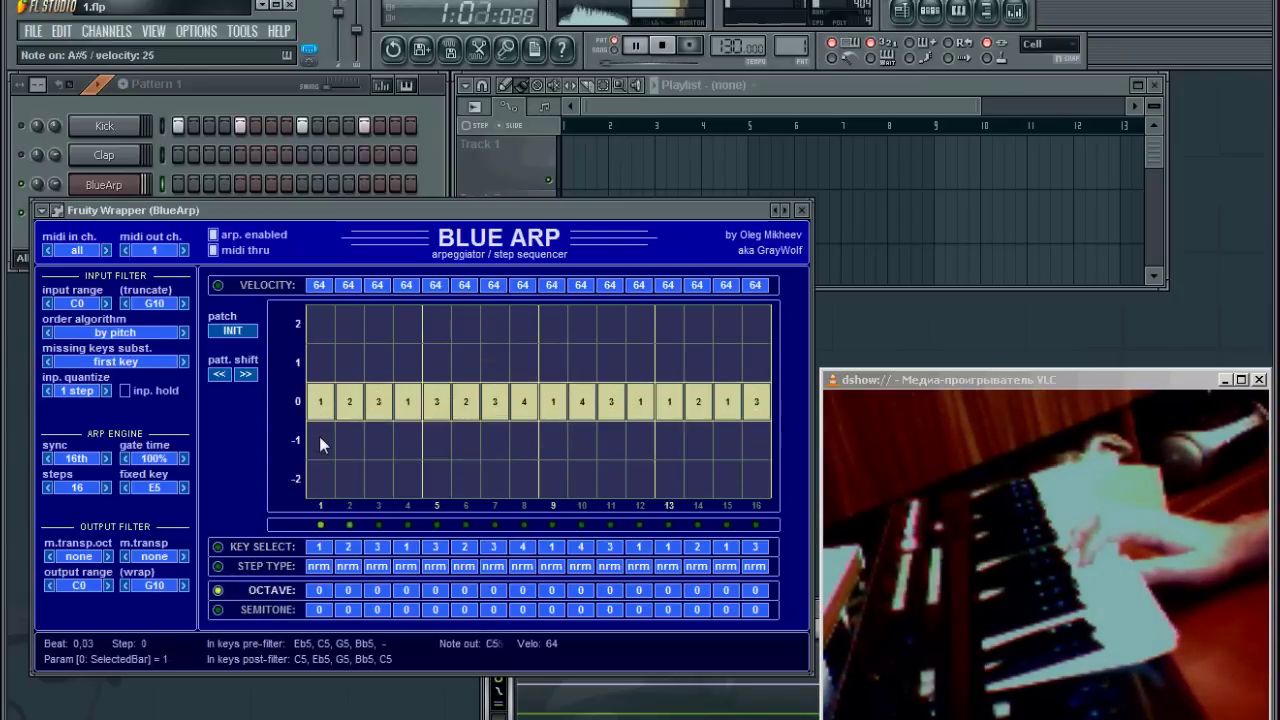
pyautogui.click(320, 440)
pyautogui.click(407, 440)
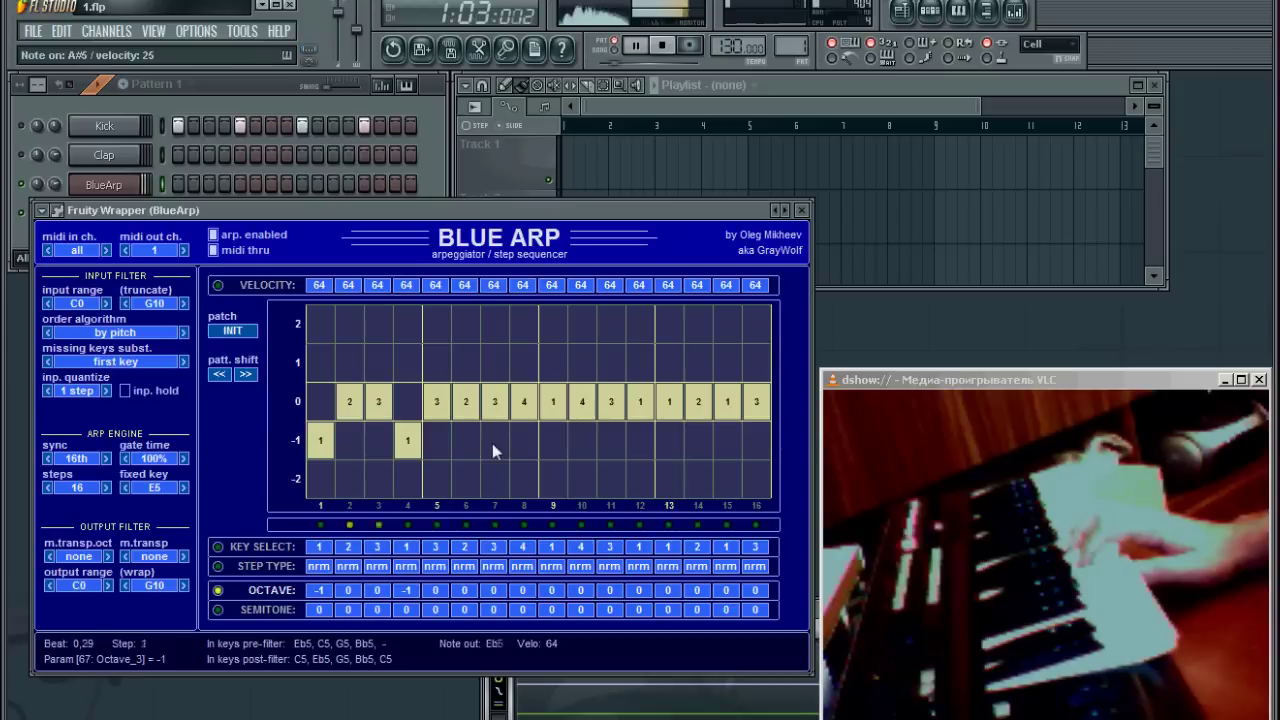
pyautogui.click(669, 440)
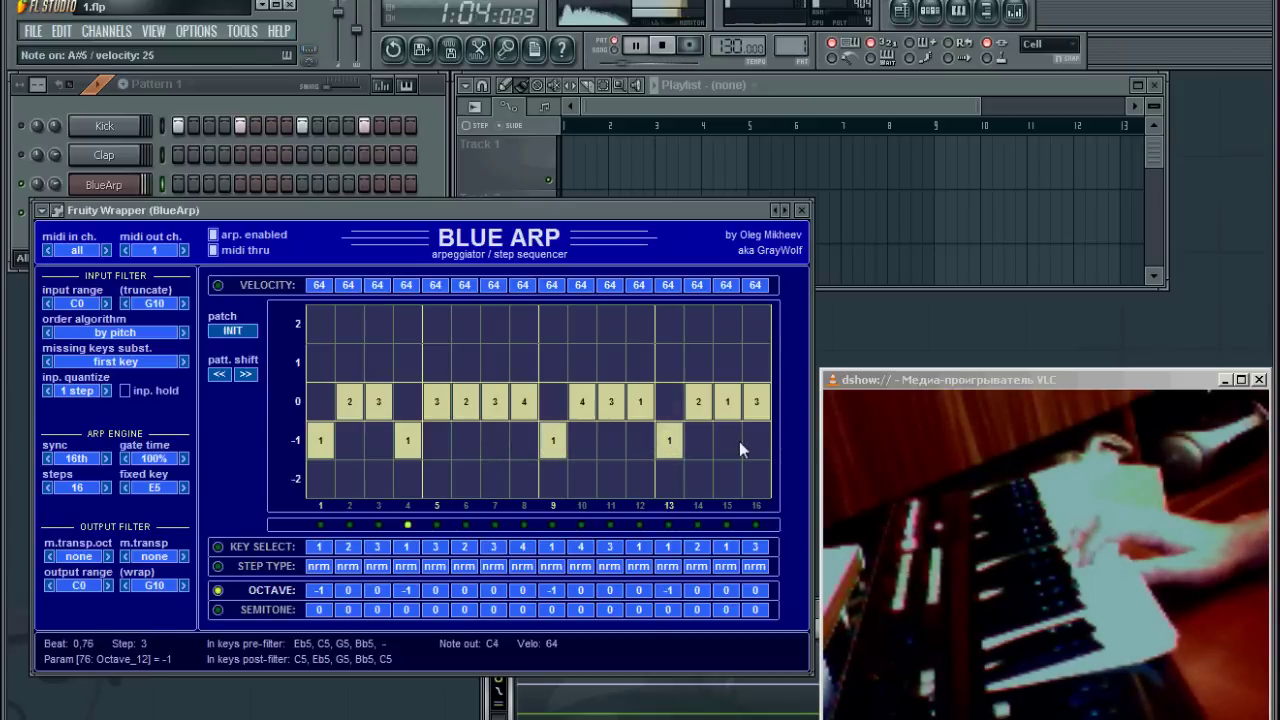
pyautogui.click(728, 441)
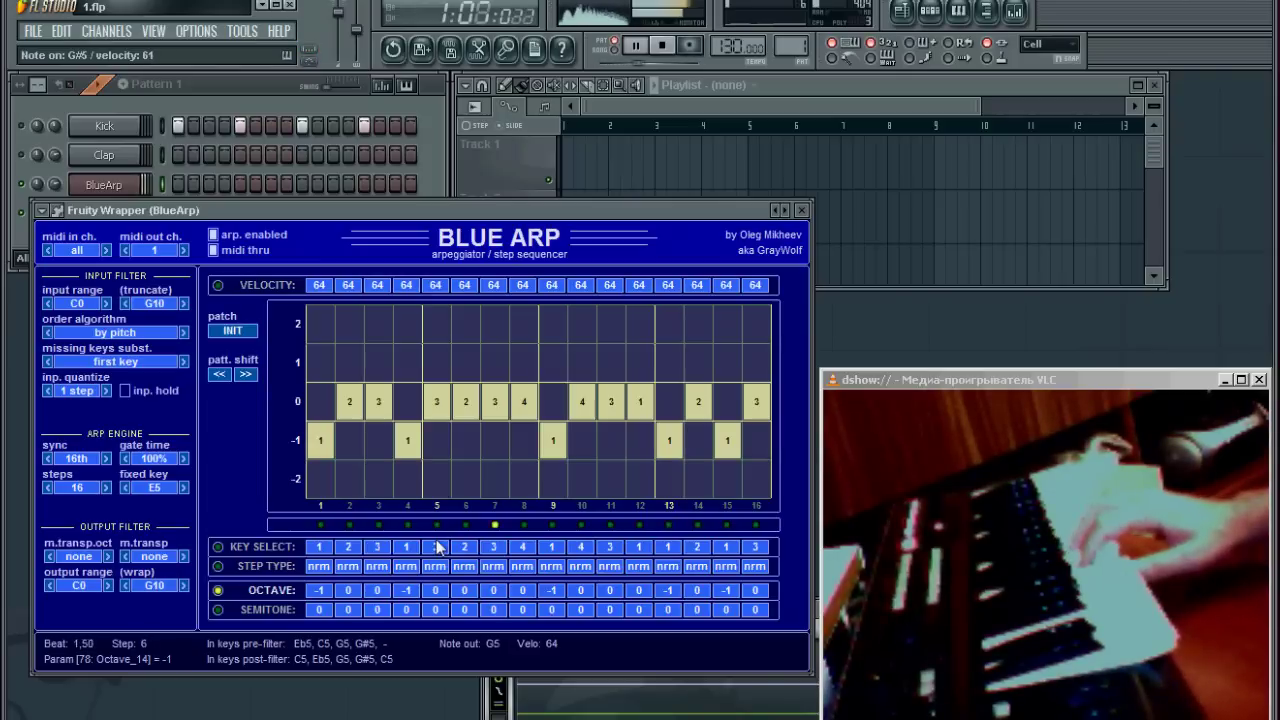
# - In the velocity lane, set steps 1, 5, 9 and 13 to 96
pyautogui.click(268, 568)
pyautogui.click(262, 548)
pyautogui.click(310, 285)
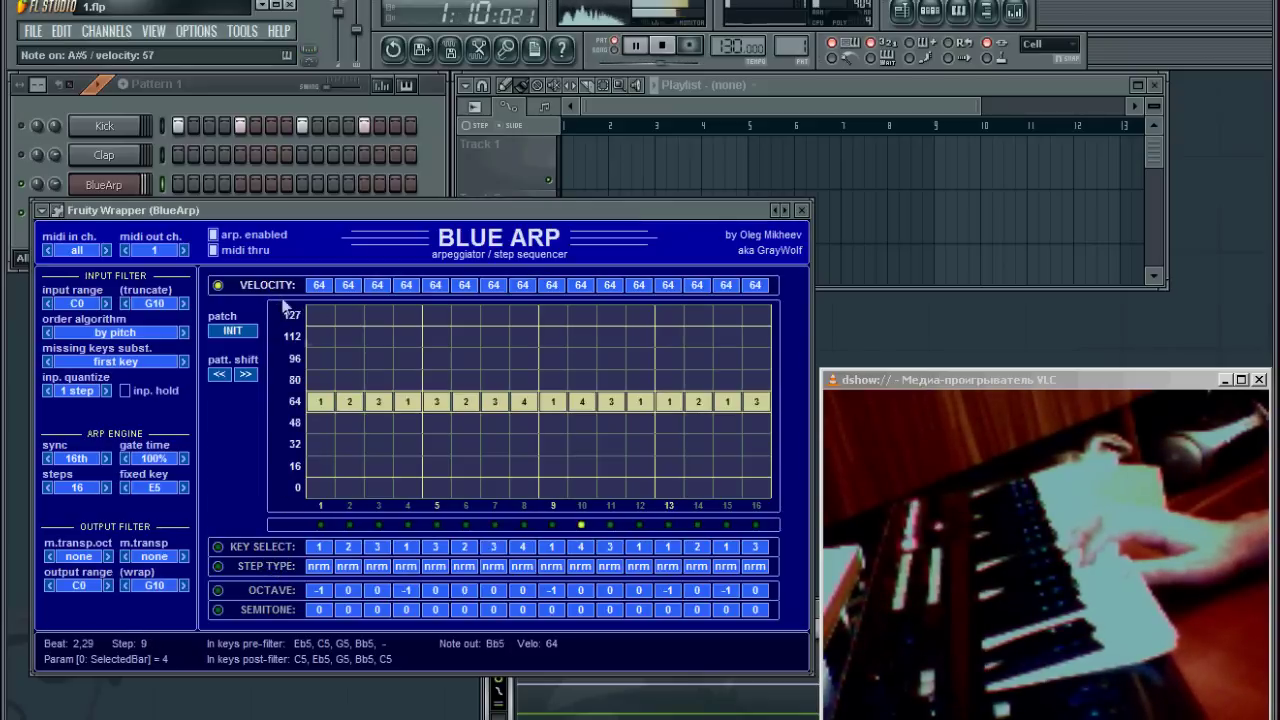
pyautogui.click(320, 358)
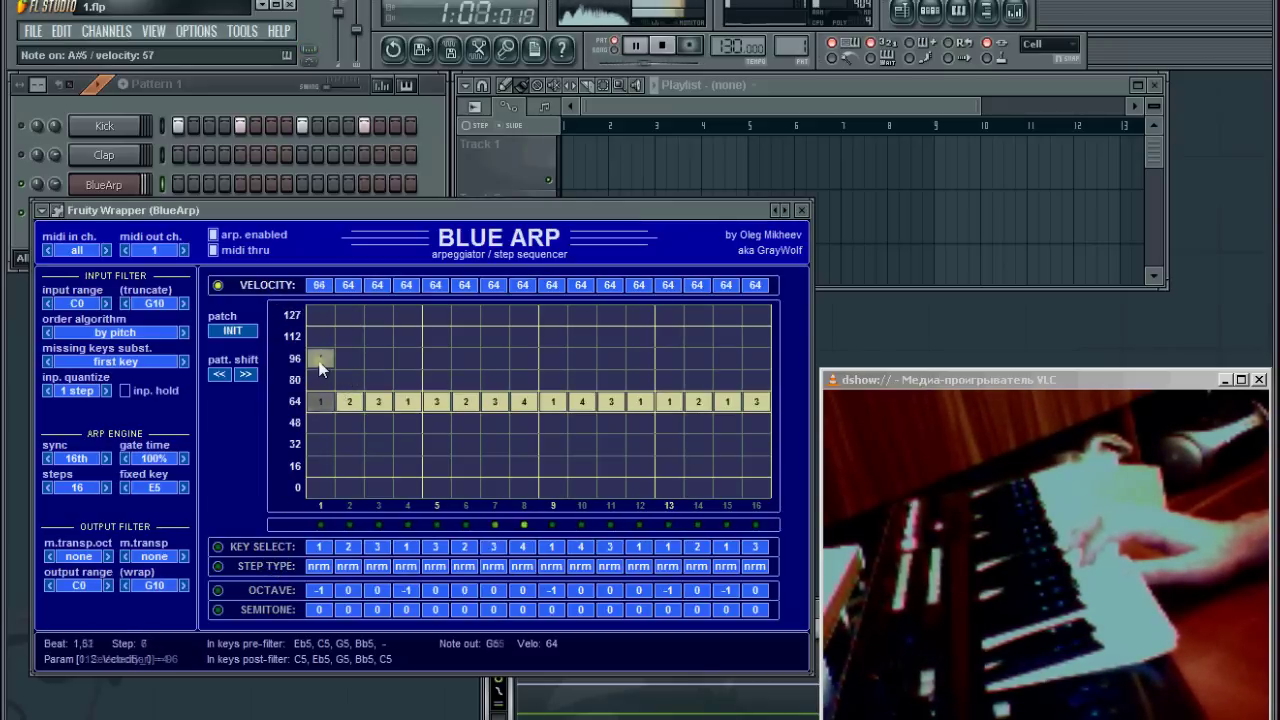
pyautogui.click(436, 358)
pyautogui.click(553, 358)
pyautogui.click(668, 358)
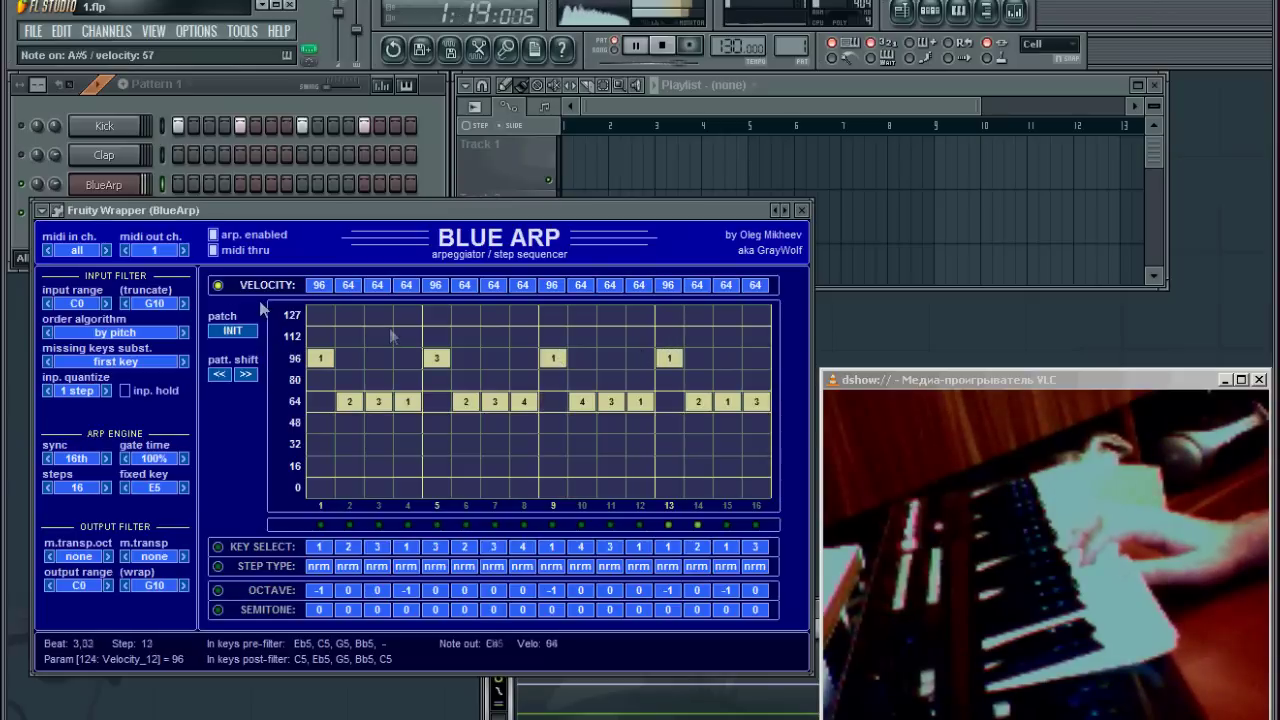
# - In the octave lane, lower steps 1, 9 and 13 to -2 and keep step 15 at -1
pyautogui.click(261, 548)
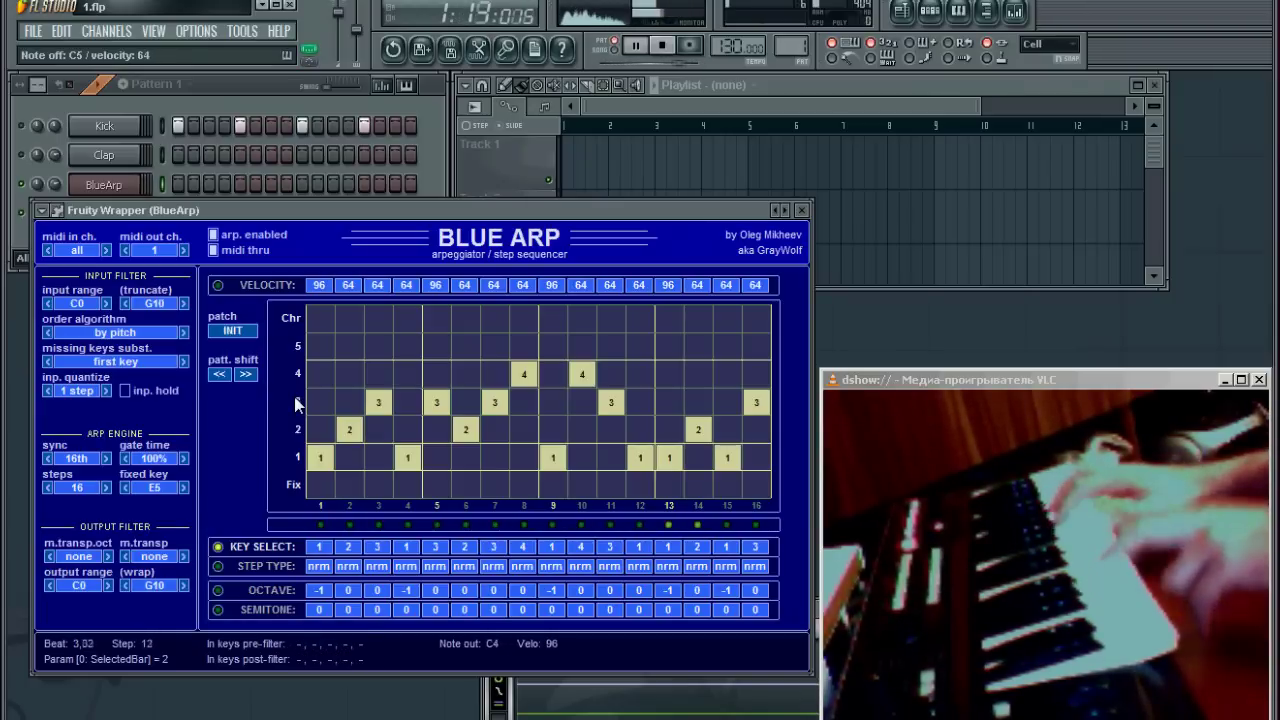
pyautogui.click(269, 590)
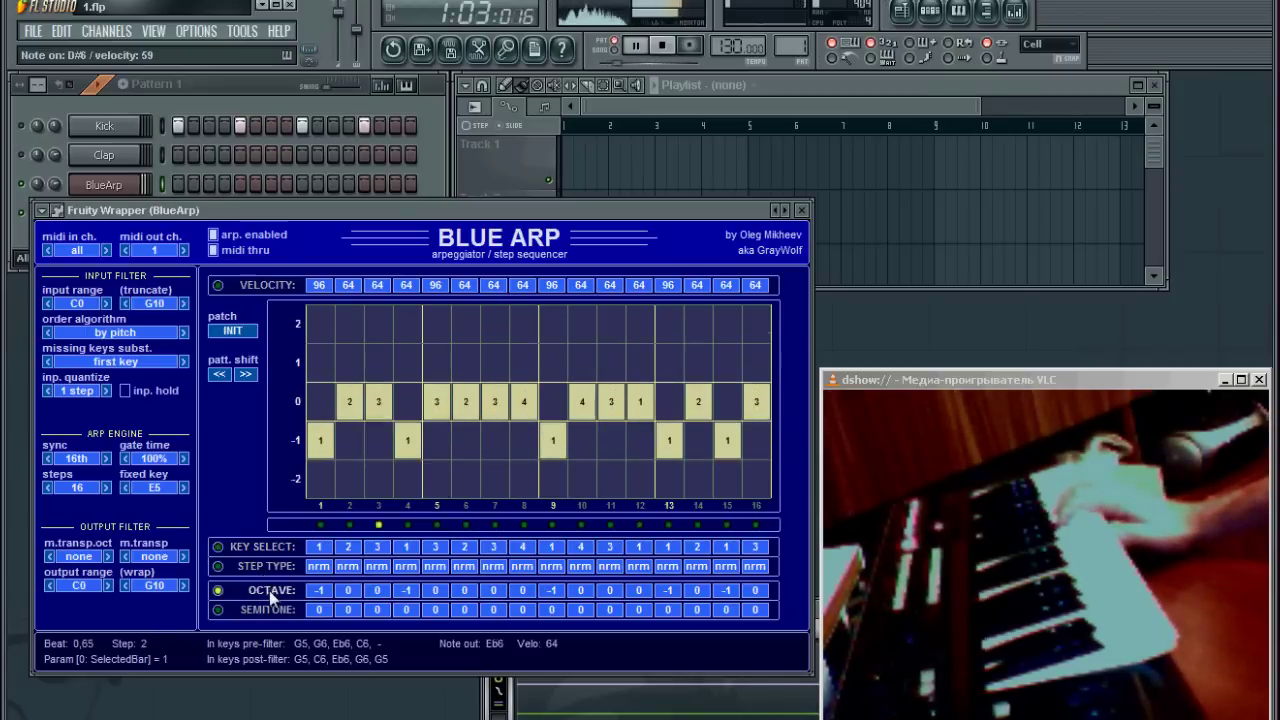
pyautogui.click(320, 478)
pyautogui.click(552, 480)
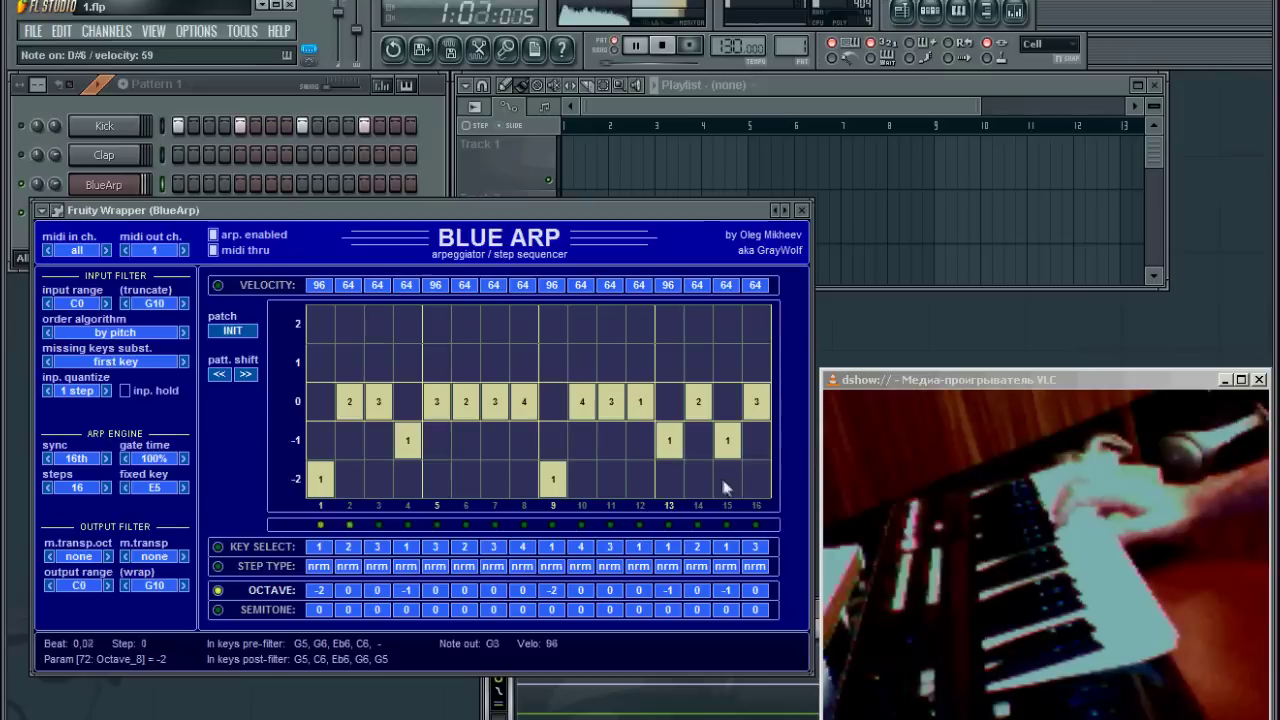
pyautogui.click(727, 479)
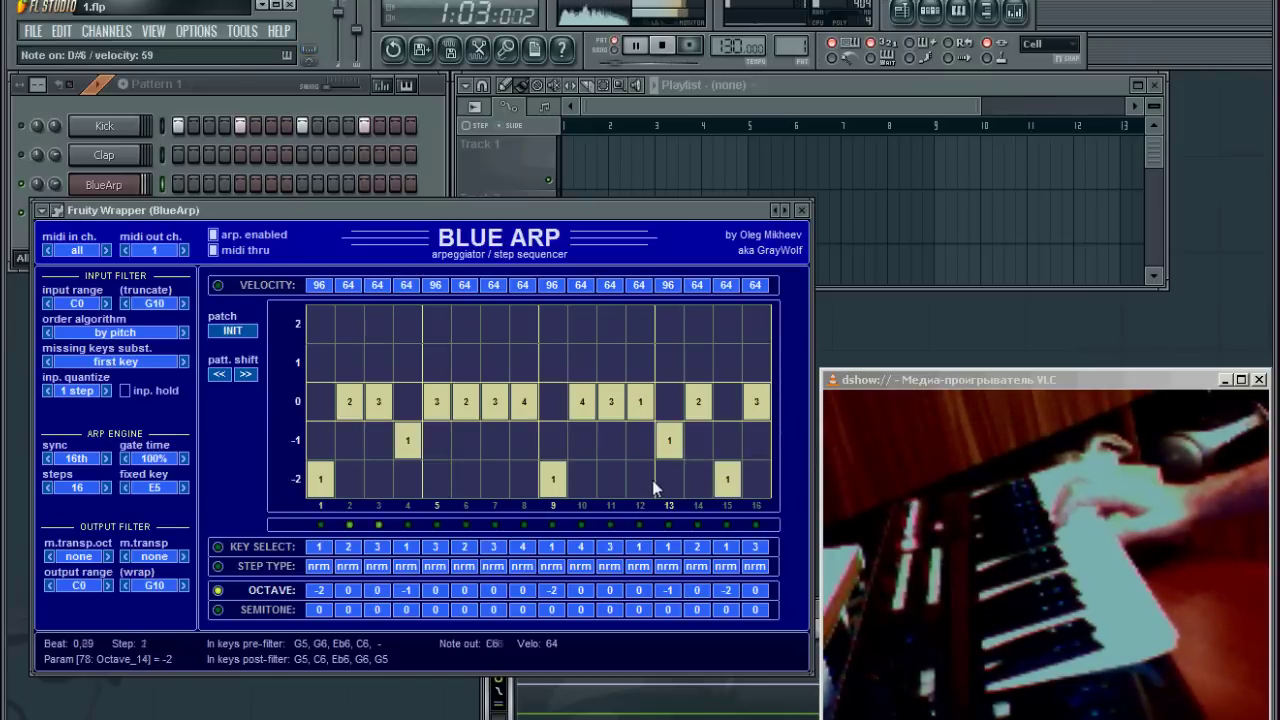
pyautogui.click(669, 478)
pyautogui.click(727, 440)
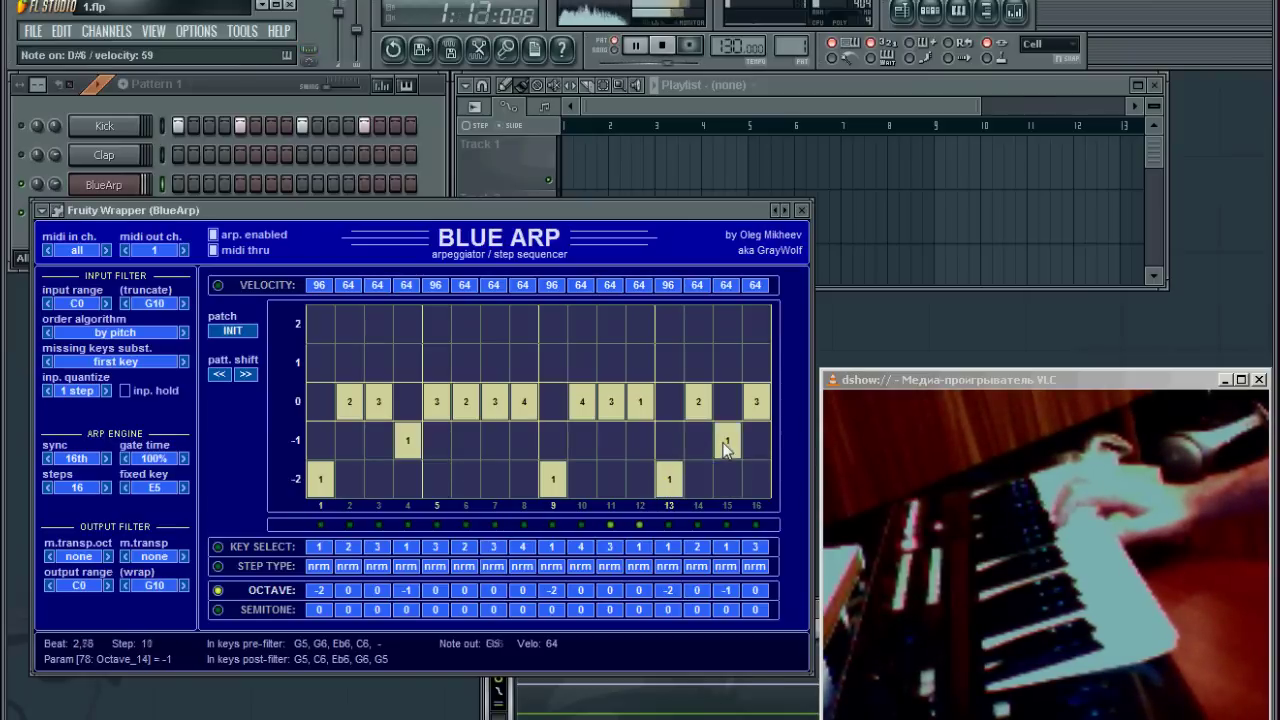
# - Set the octave to -1 at steps 7 and 12, and set the key select at step 7 to 1
pyautogui.click(495, 445)
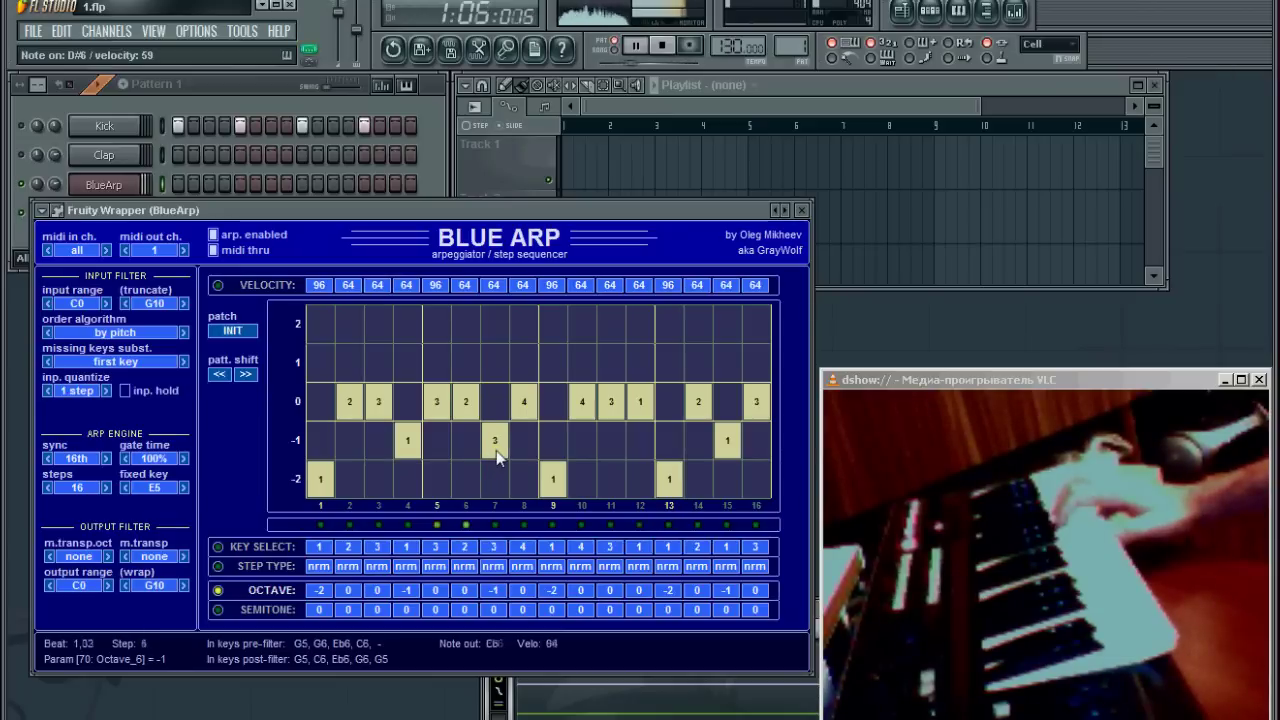
pyautogui.click(494, 410)
pyautogui.click(643, 442)
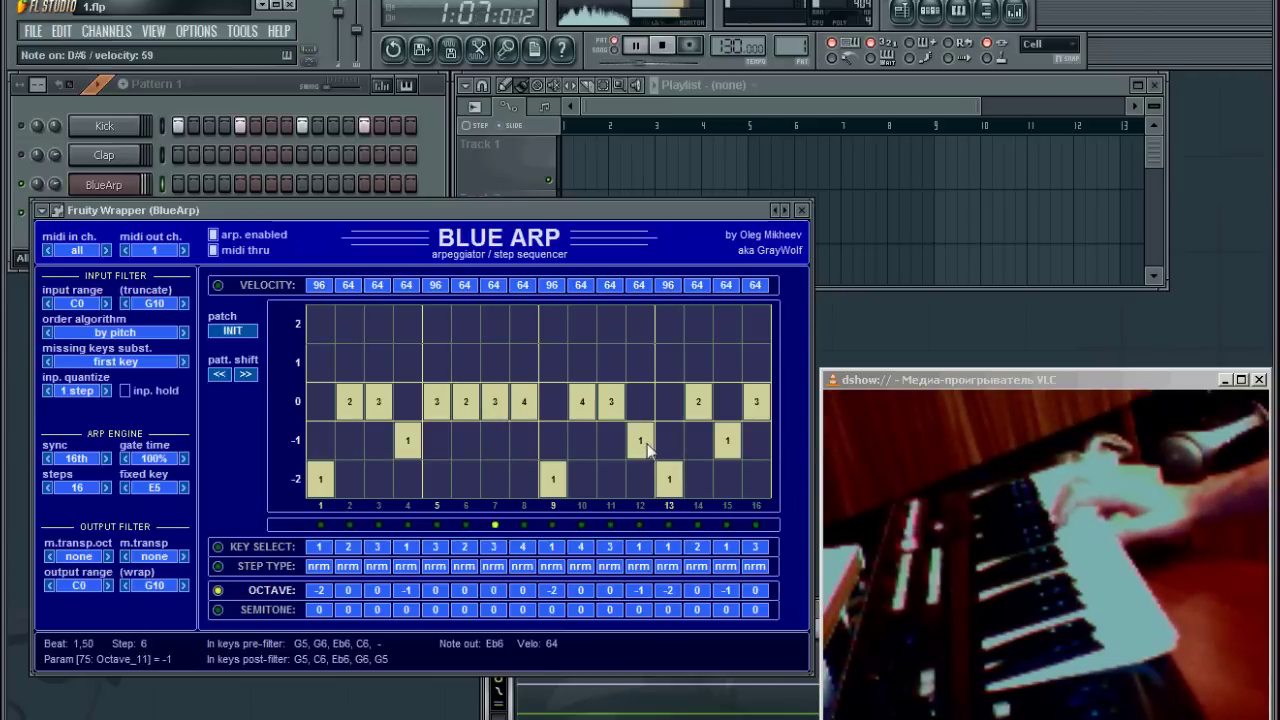
pyautogui.click(494, 440)
pyautogui.moveTo(490, 546); pyautogui.dragTo(494, 592)
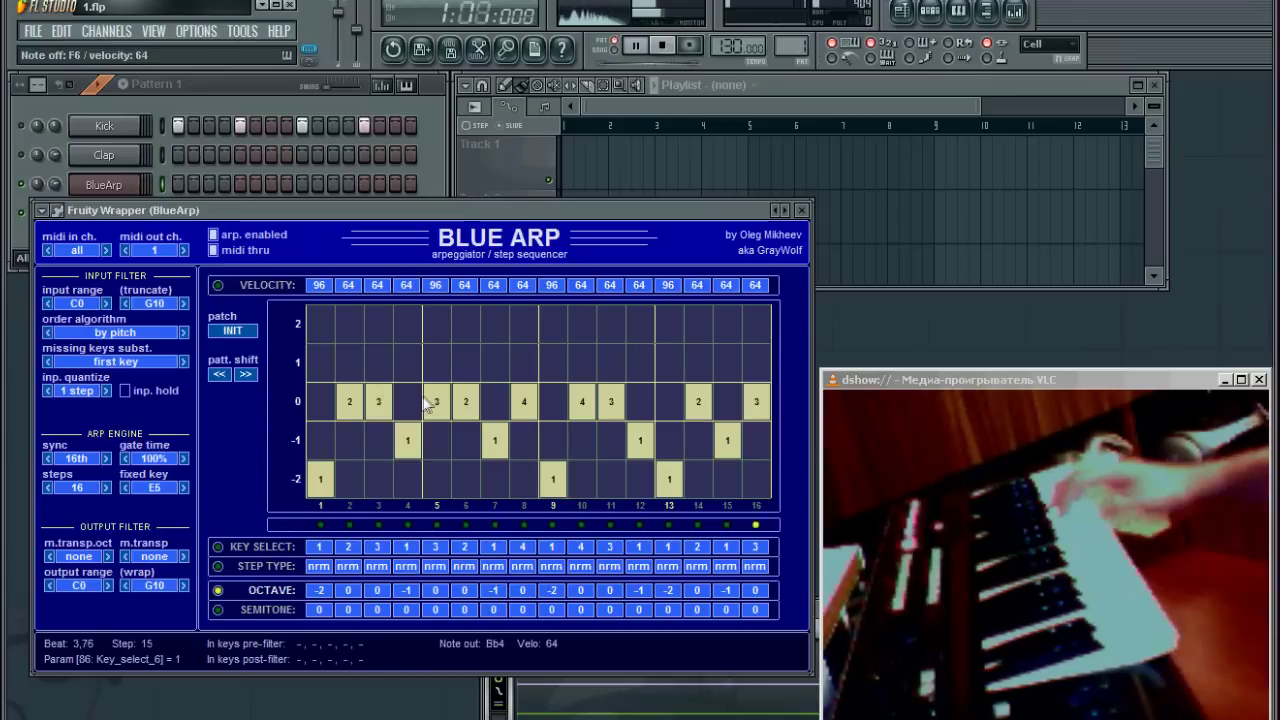
# - Add Clap hits at steps 5 and 13 of the drum pattern and raise the main volume slightly
pyautogui.click(28, 143)
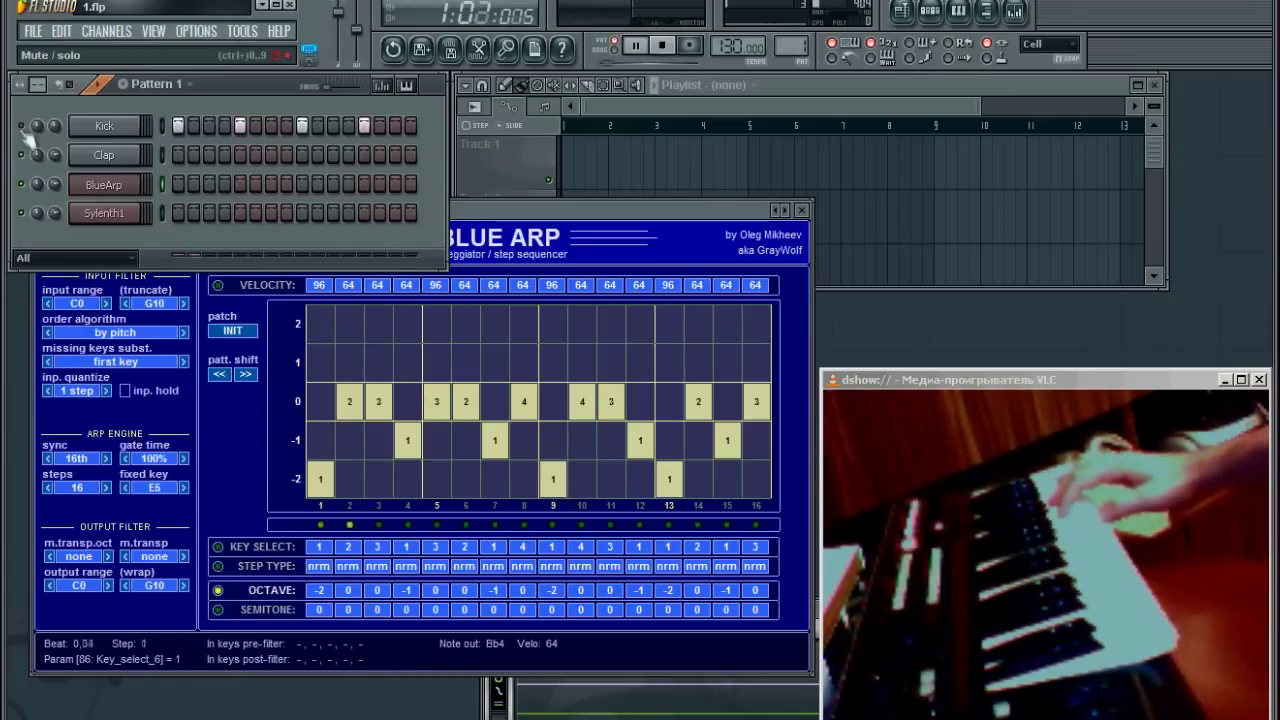
pyautogui.click(240, 154)
pyautogui.click(364, 154)
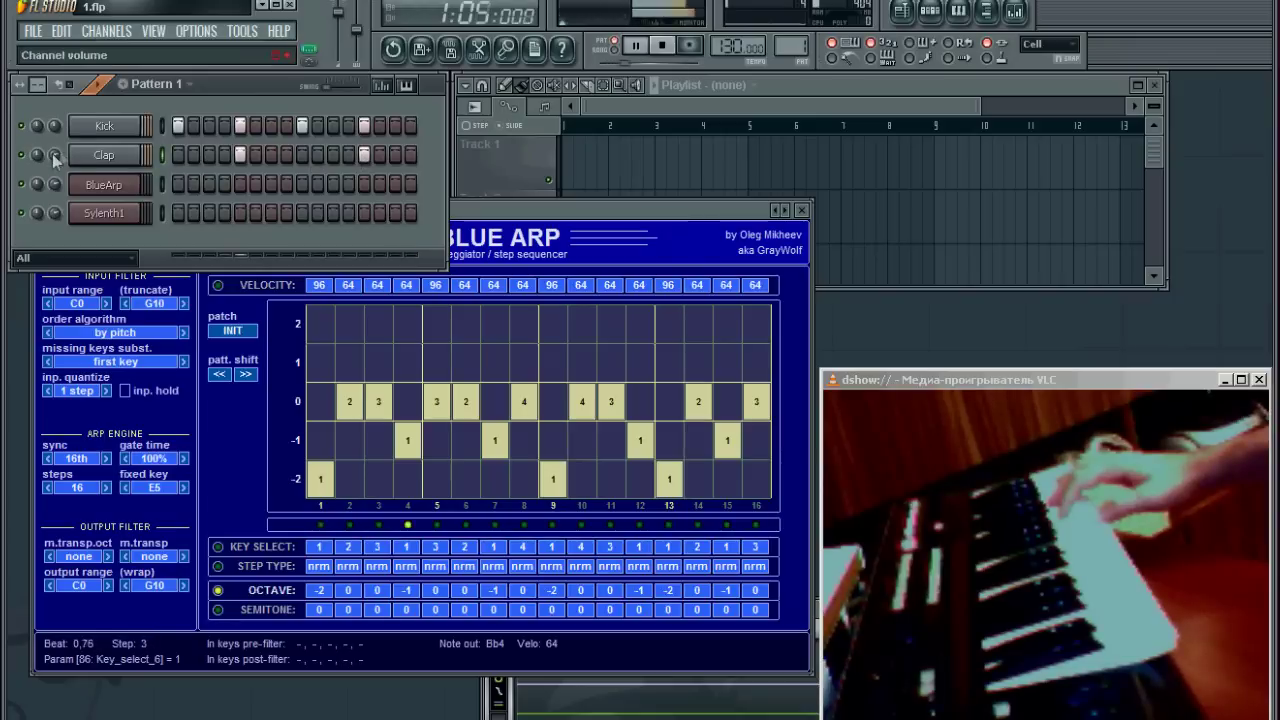
pyautogui.moveTo(338, 14); pyautogui.dragTo(338, 10)
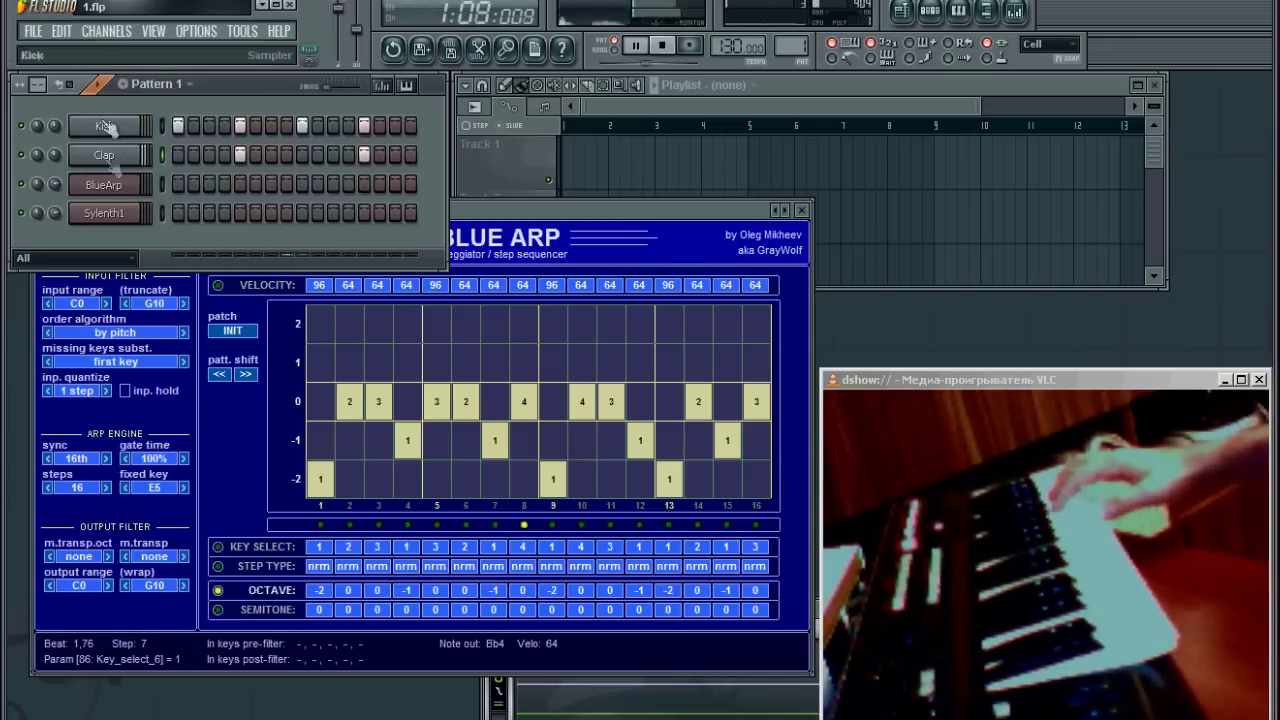
# - Bring BlueArp back up, audition the arpeggio over the drums, and stop playback
pyautogui.click(108, 186)
pyautogui.click(115, 185)
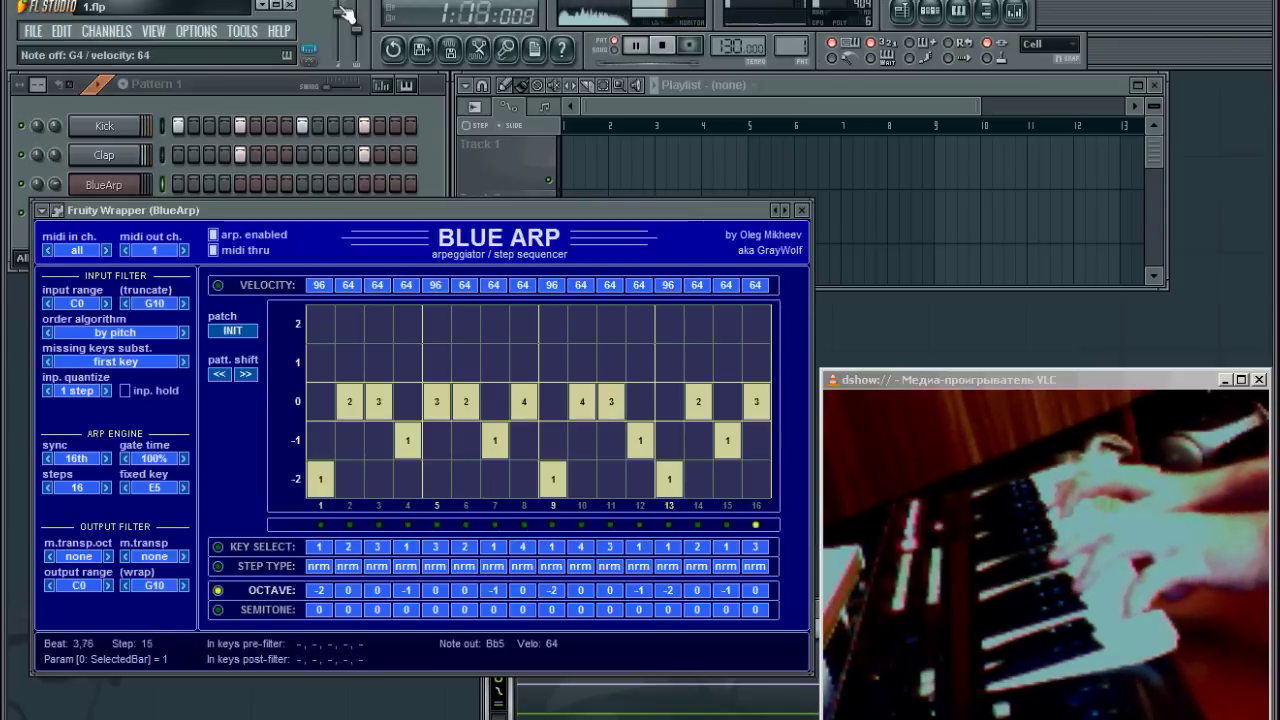
pyautogui.click(662, 45)
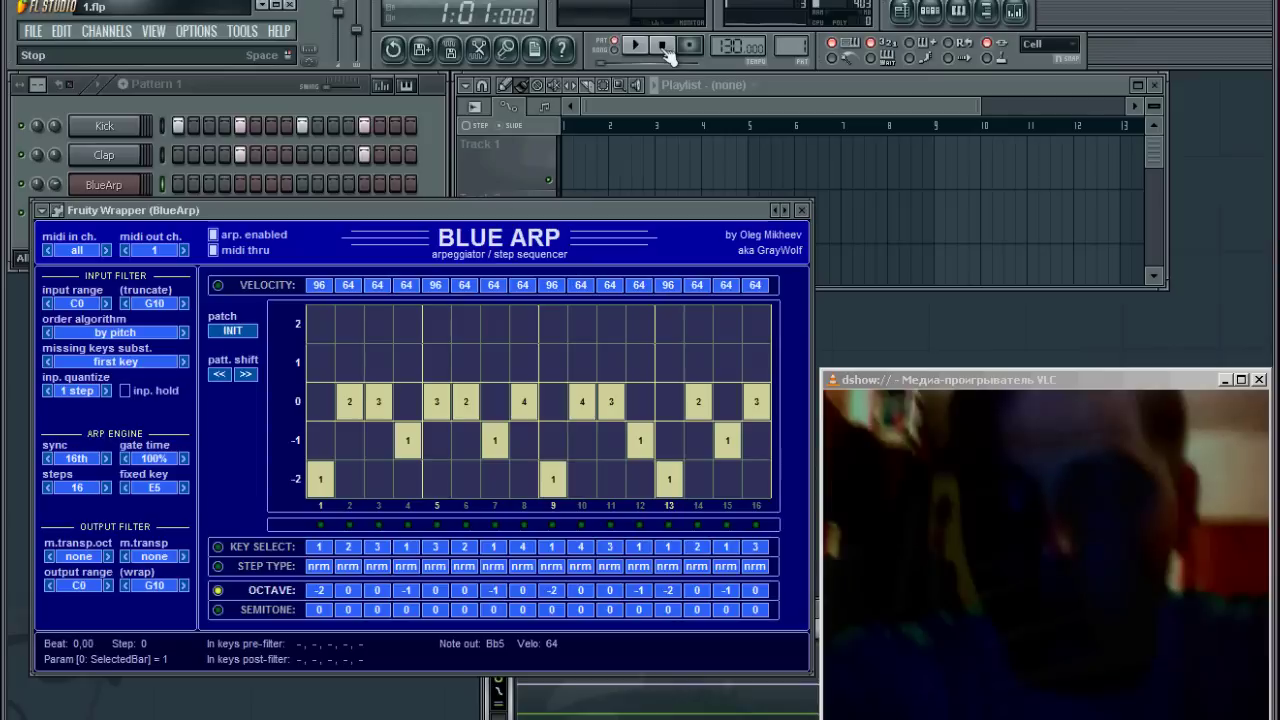